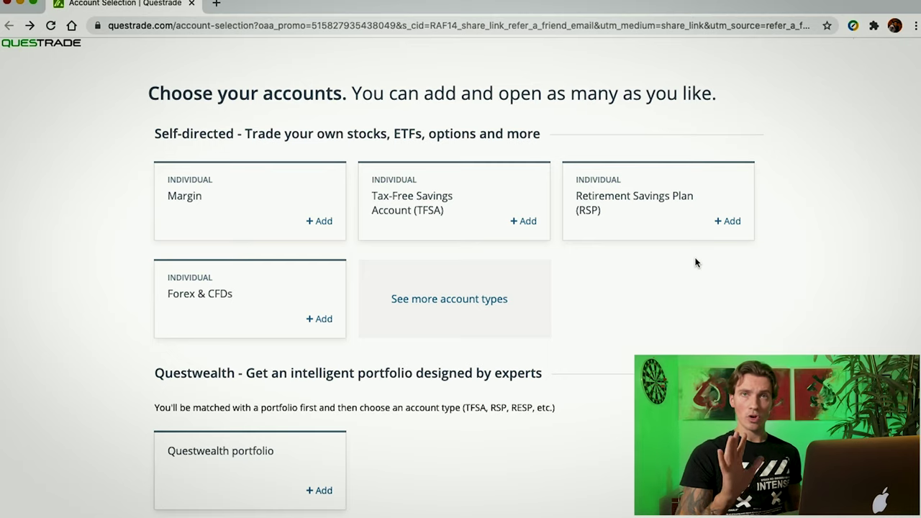
- Add an Individual RSP account to the order and start opening it
click(728, 221)
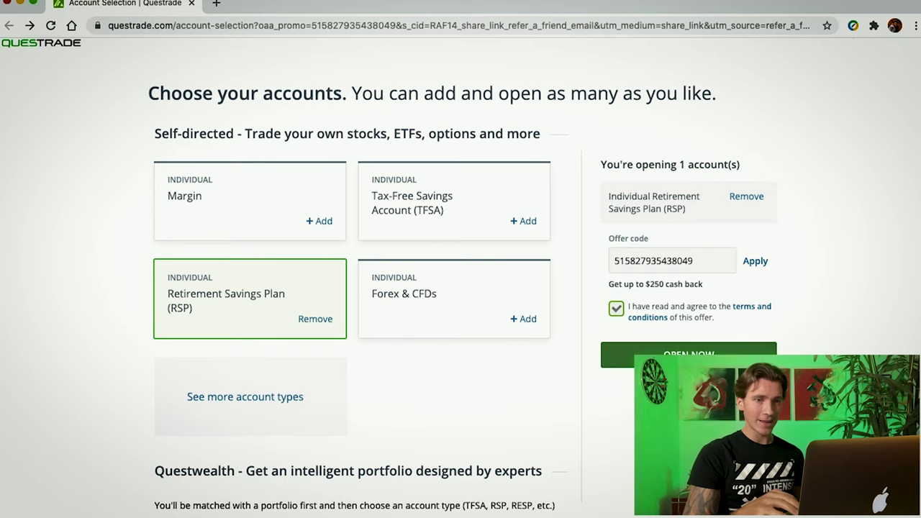
click(688, 355)
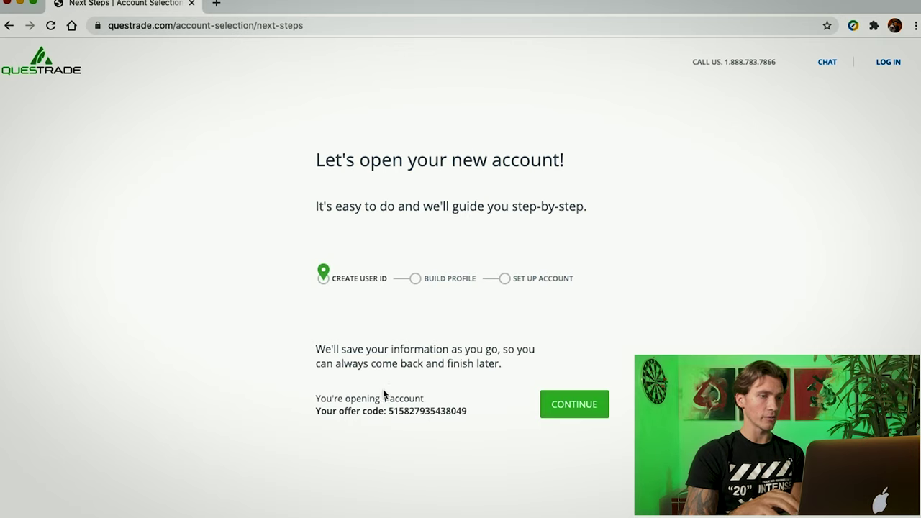
click(574, 406)
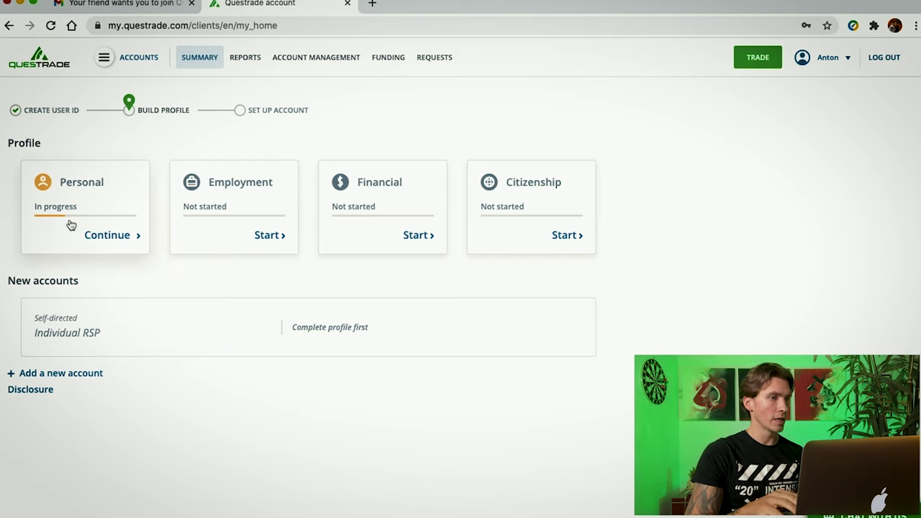
- Answer the Personal profile questions: birth date, marital status and home address
click(106, 235)
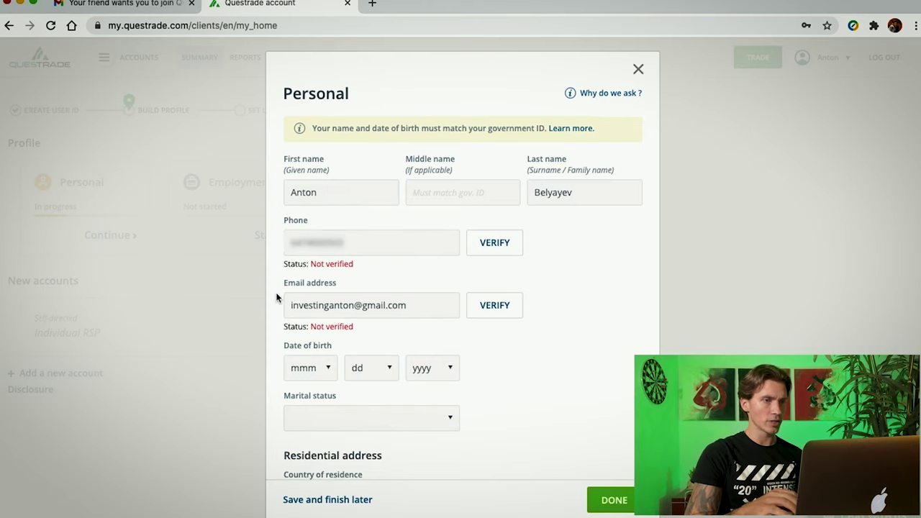
scroll(276, 296, down, 3)
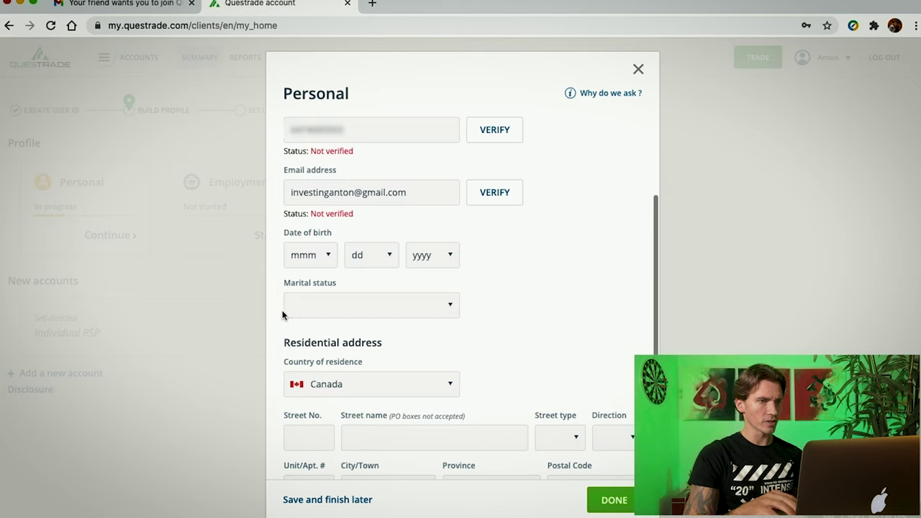
click(456, 307)
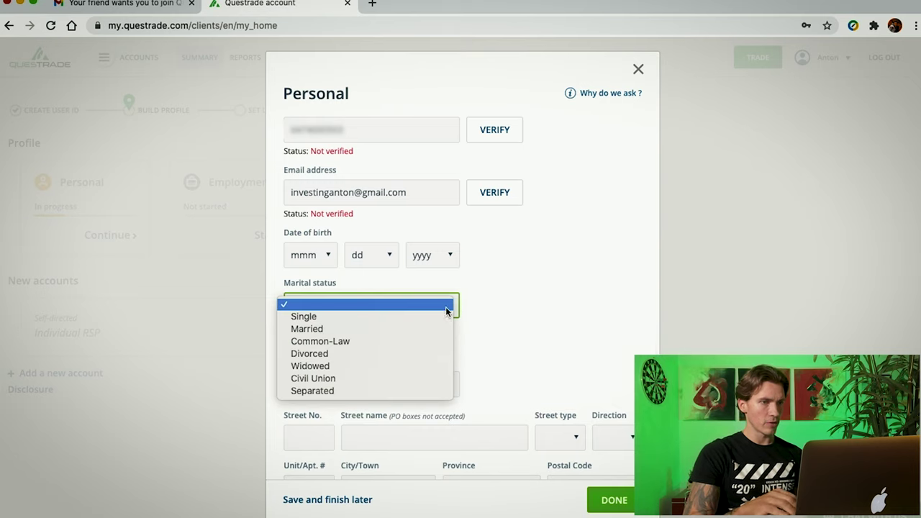
click(502, 294)
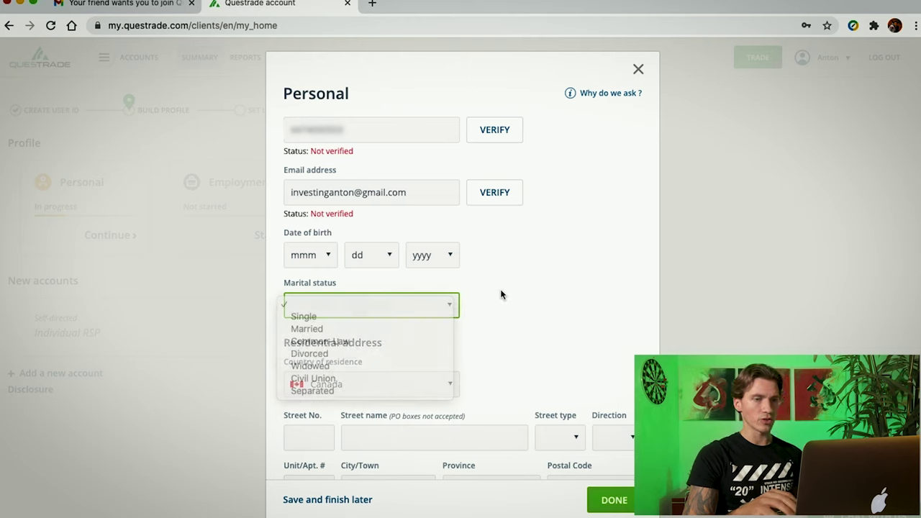
scroll(501, 294, down, 2)
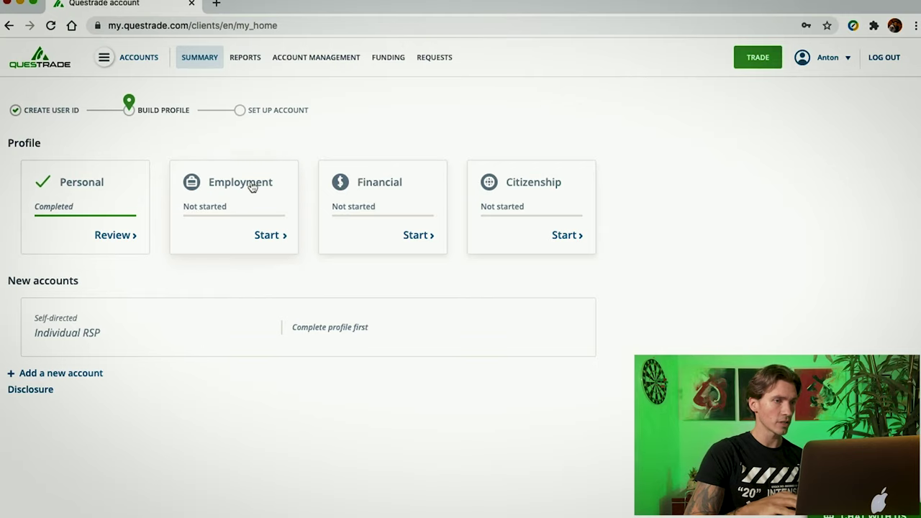
click(248, 194)
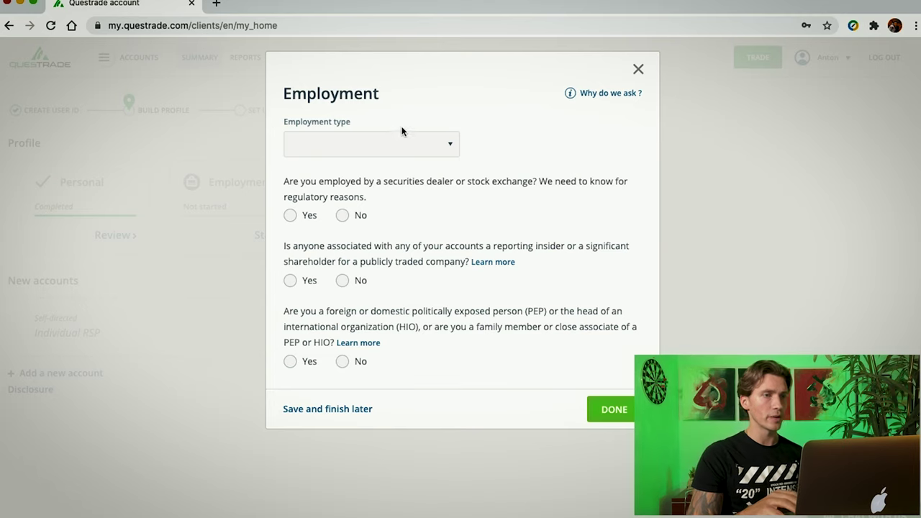
- Set employment to Self-Employed; answer No to dealer, insider and politically exposed questions
click(414, 150)
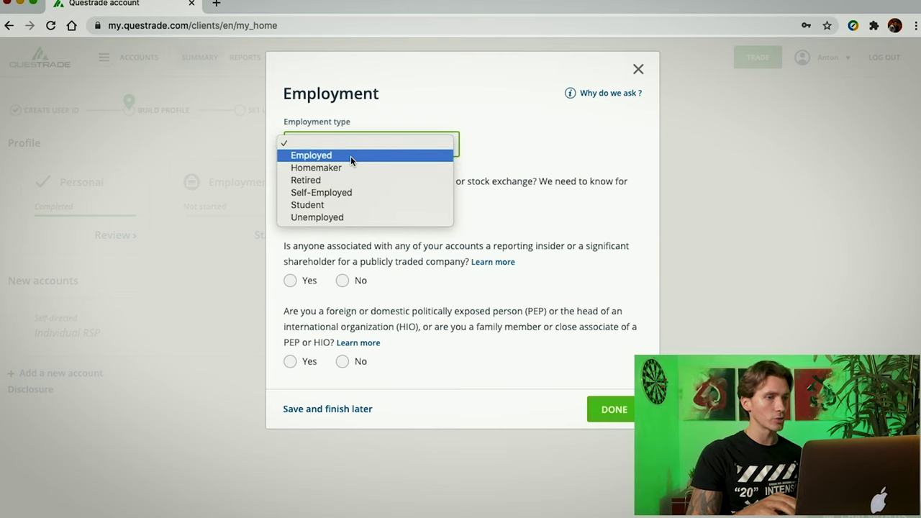
click(324, 192)
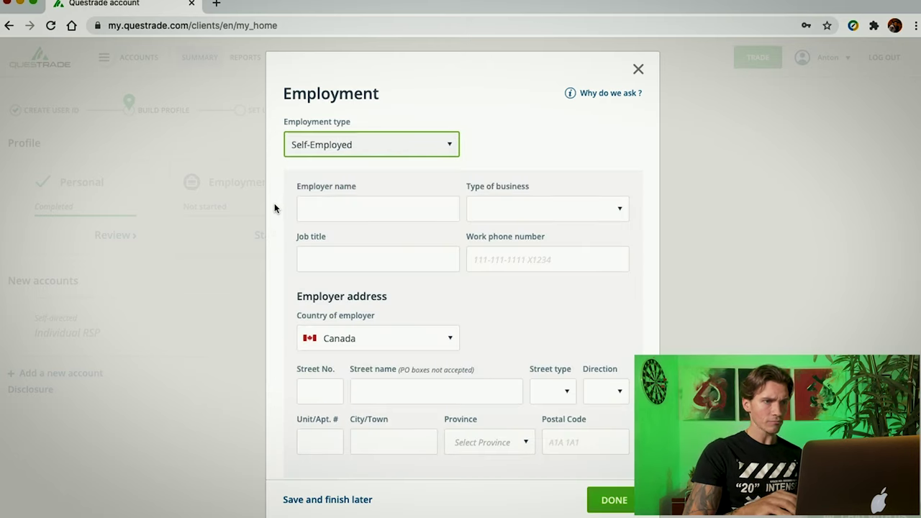
scroll(274, 205, down, 2)
scroll(274, 206, down, 2)
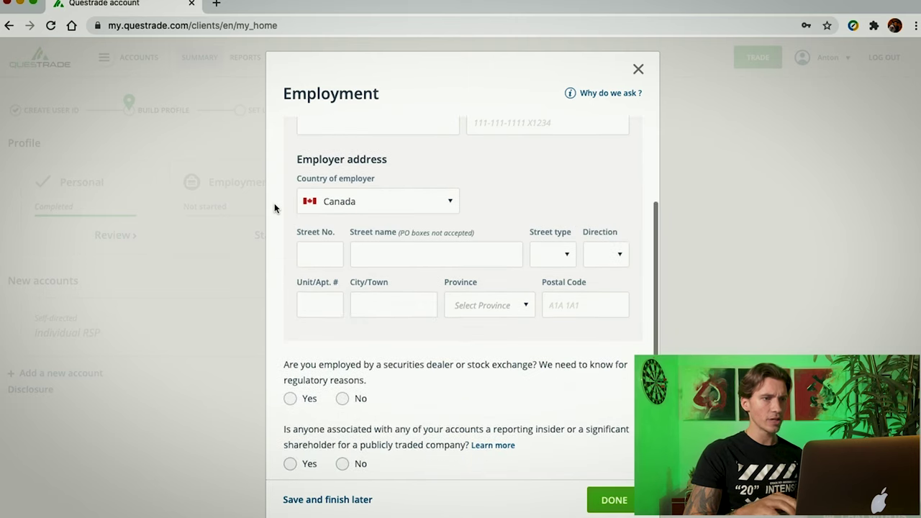
scroll(274, 207, down, 2)
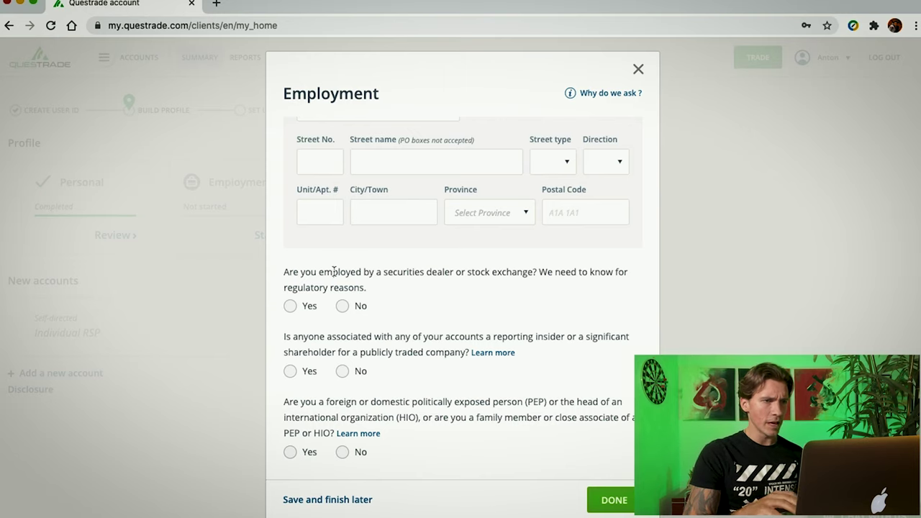
click(342, 306)
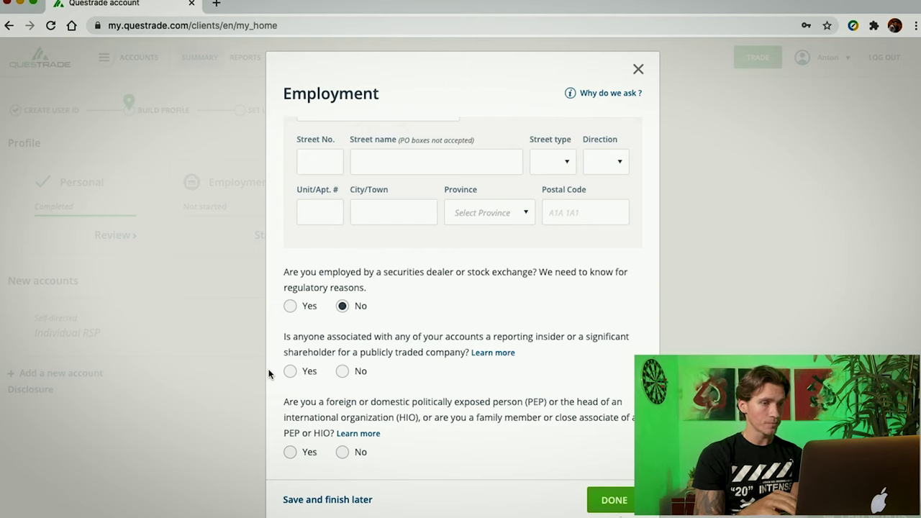
click(342, 371)
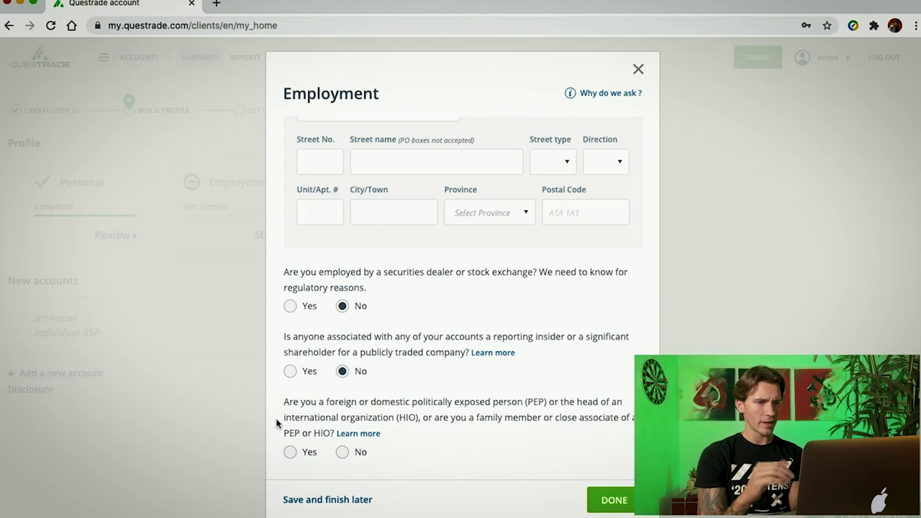
click(343, 452)
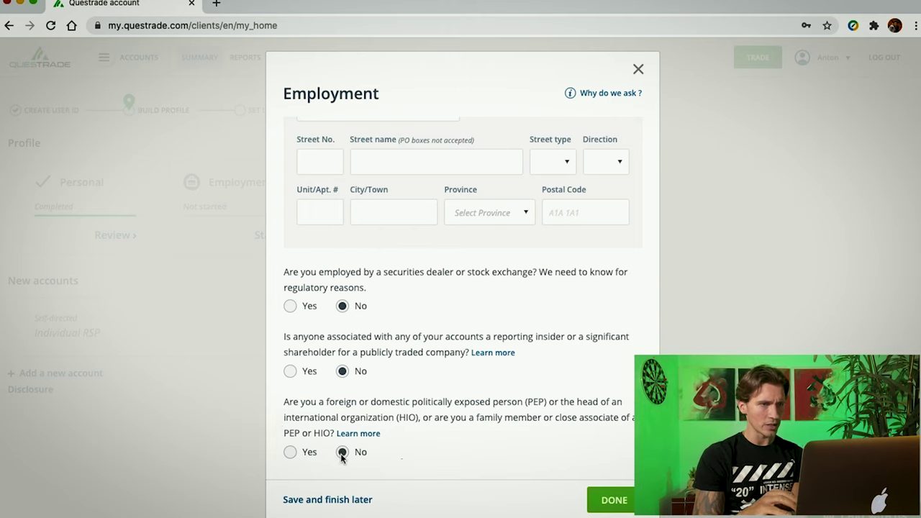
click(614, 500)
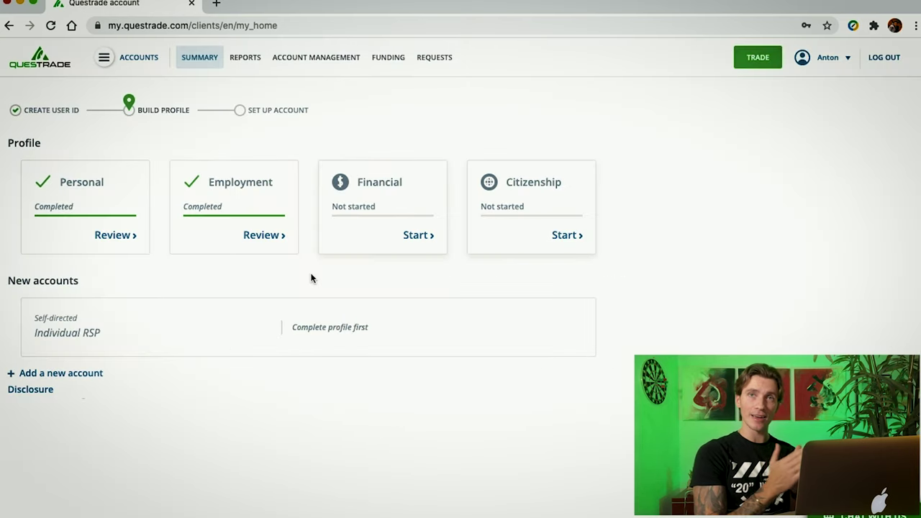
- Enter annual income, liquid assets, fixed assets and liabilities in the Financial questionnaire
click(386, 186)
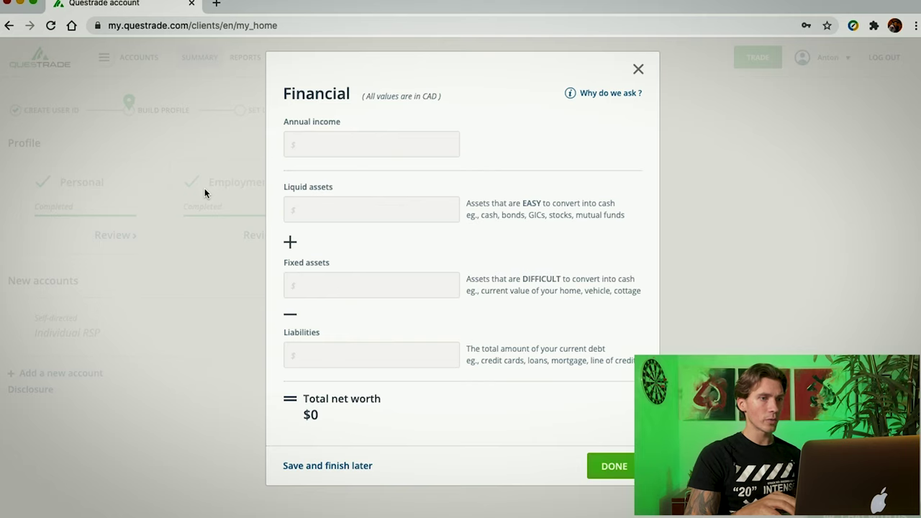
click(331, 146)
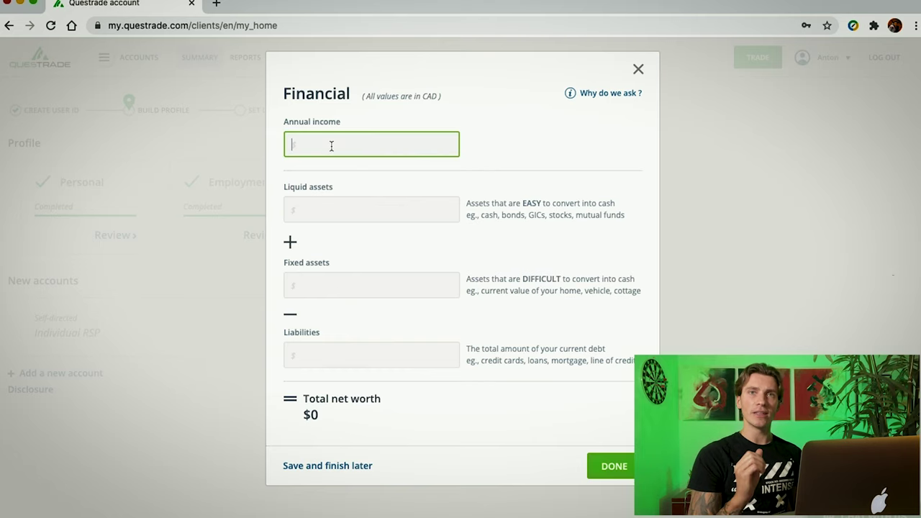
click(328, 208)
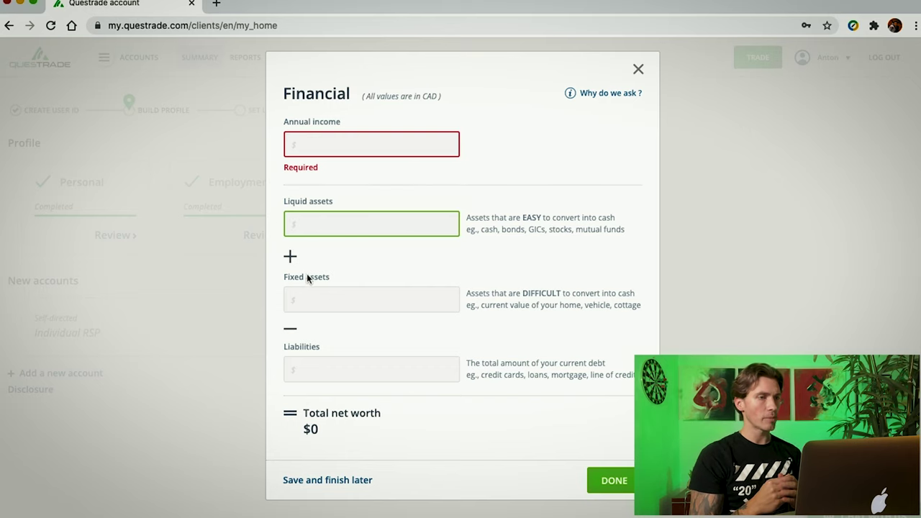
click(308, 297)
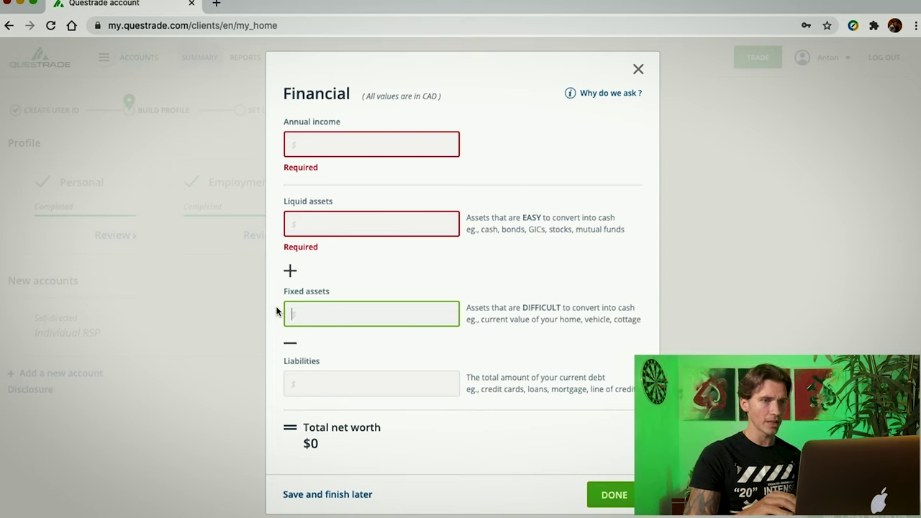
click(319, 382)
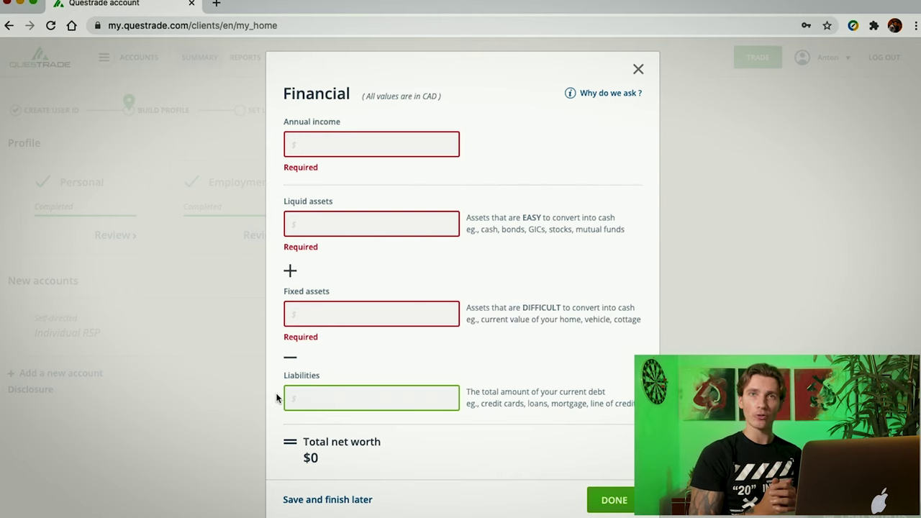
scroll(276, 398, down, 1)
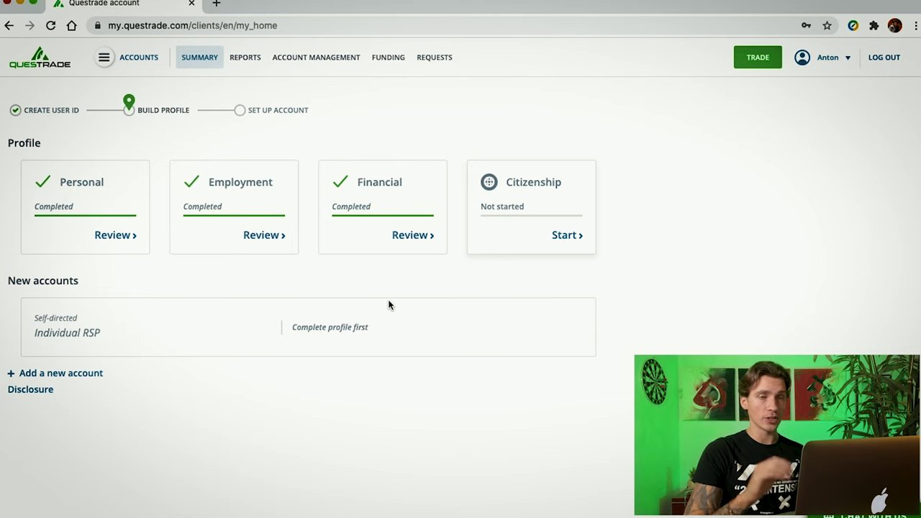
- Set citizenship to Canada and answer No to being U.S.-born or a U.S. person
click(561, 184)
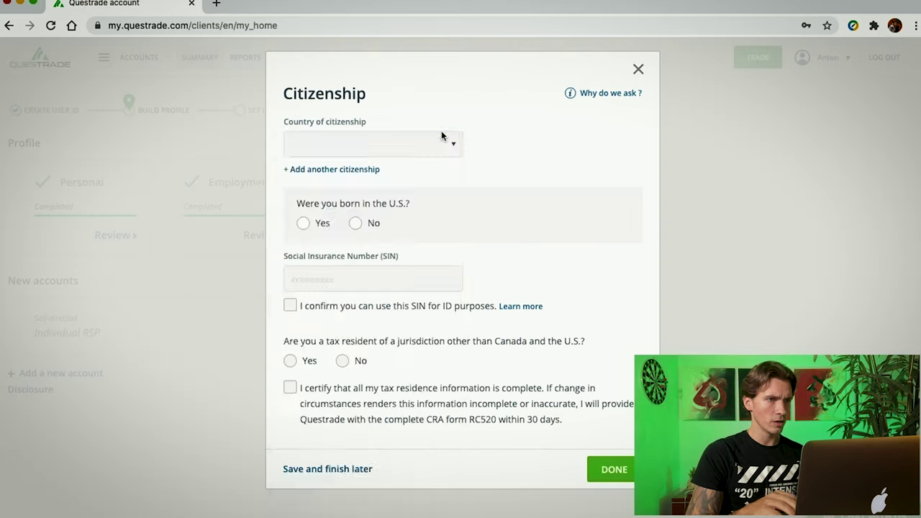
click(439, 145)
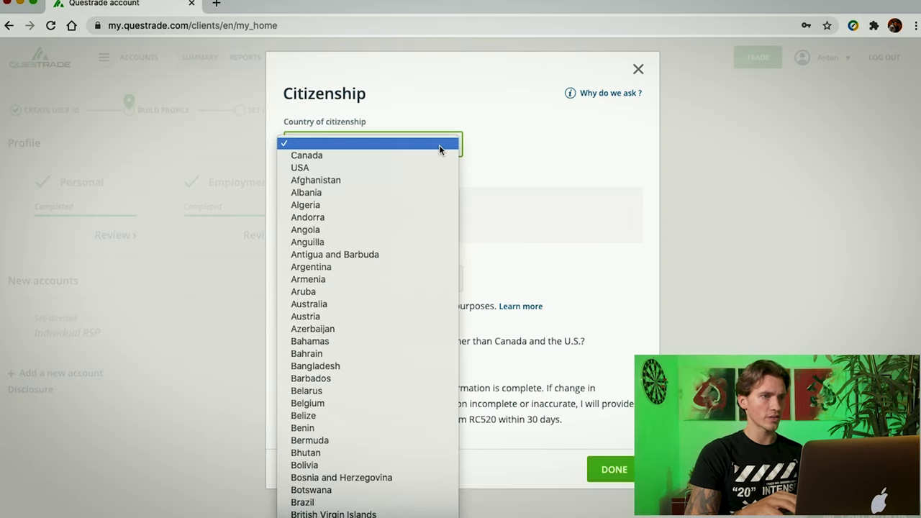
click(337, 152)
click(356, 223)
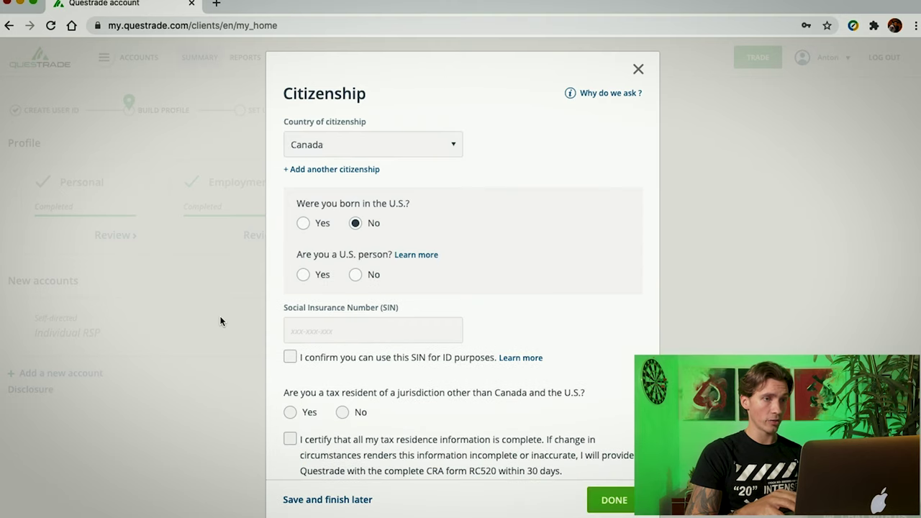
click(355, 275)
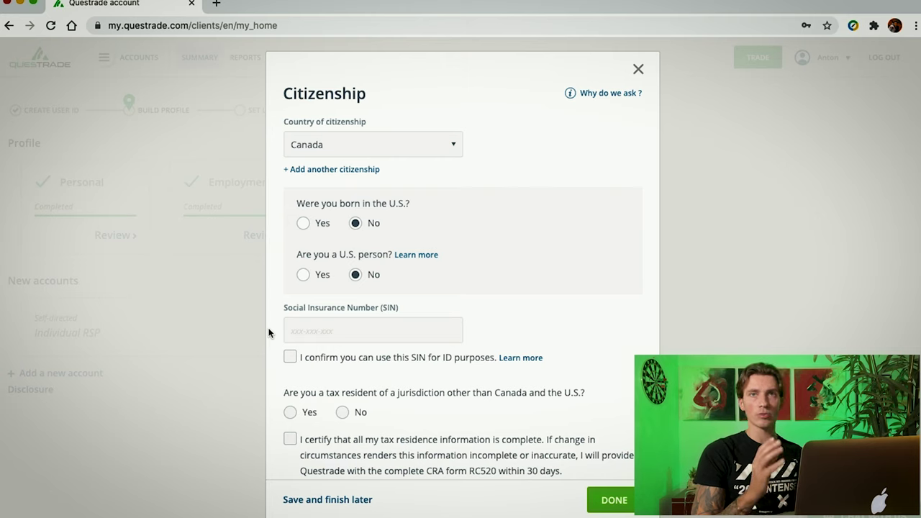
- Enter the Social Insurance Number, answer No to other tax residency, and save
click(314, 329)
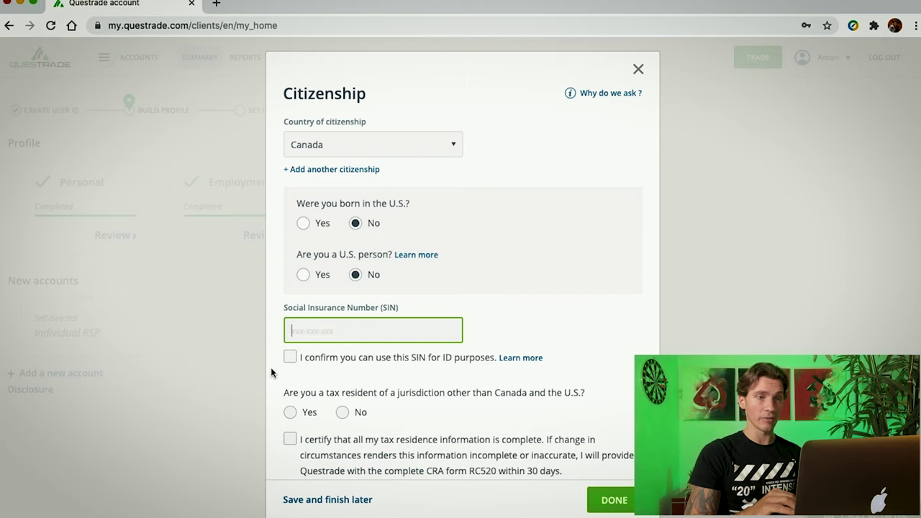
scroll(270, 371, down, 1)
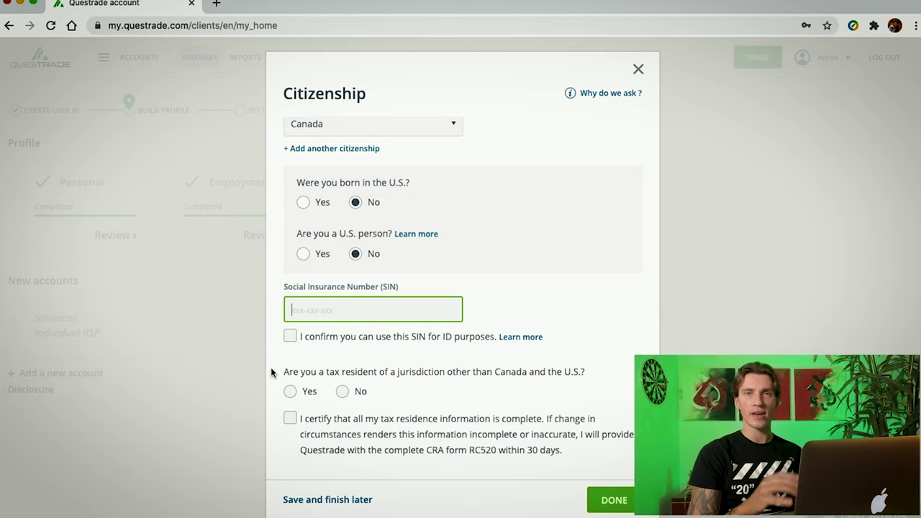
click(341, 392)
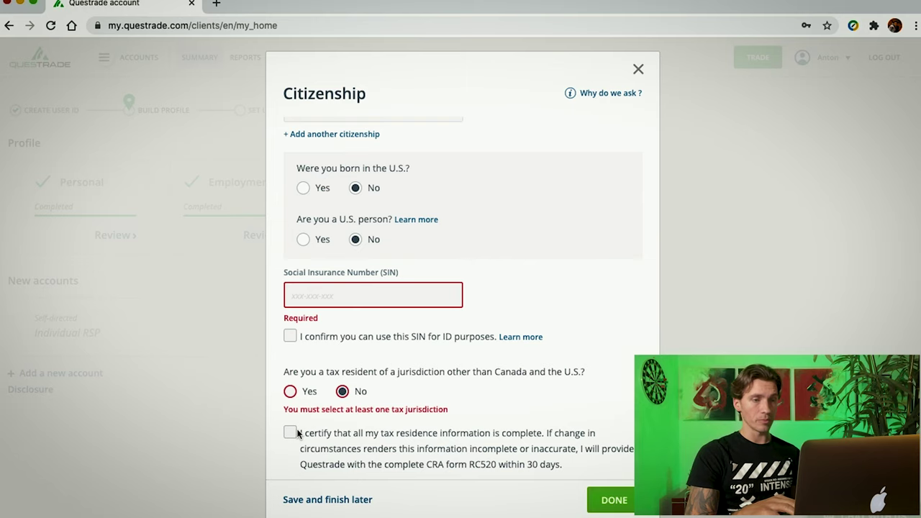
click(615, 500)
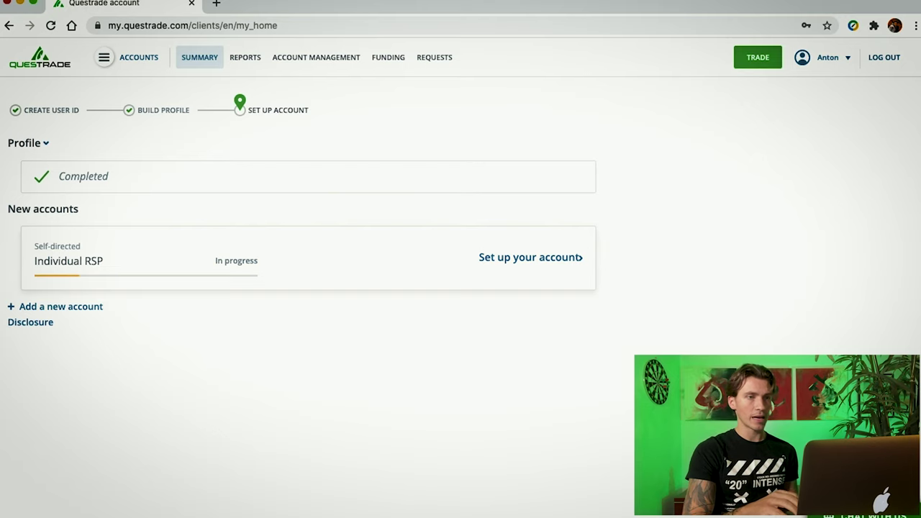
- Decline options trading and set purposes to investing, retirement savings and personal use
click(579, 257)
click(389, 133)
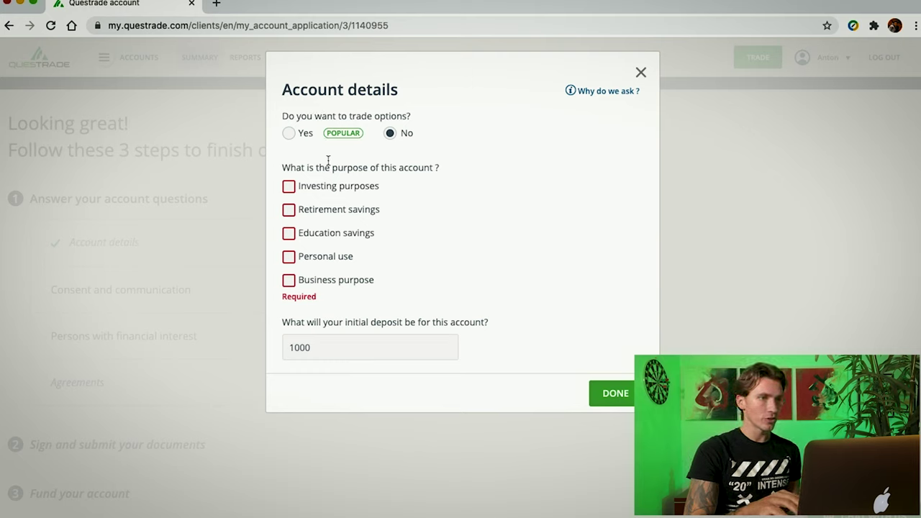
click(289, 186)
click(288, 210)
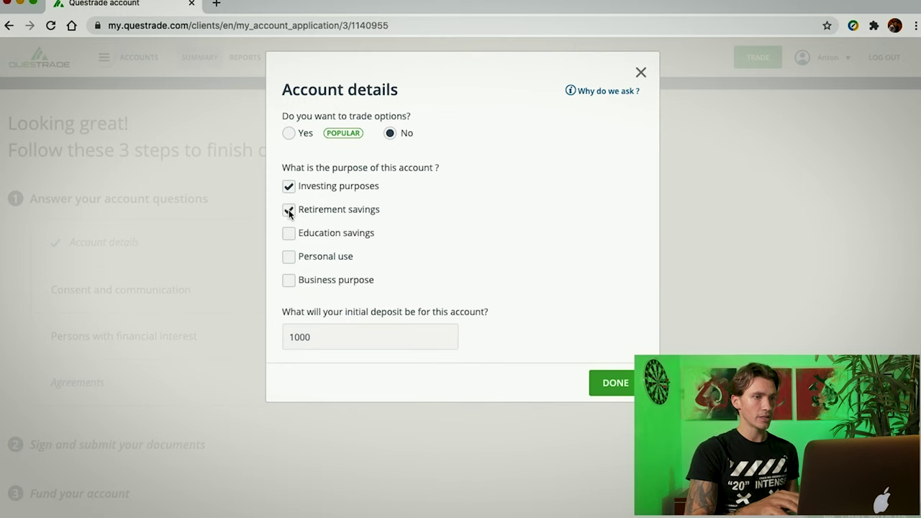
click(289, 257)
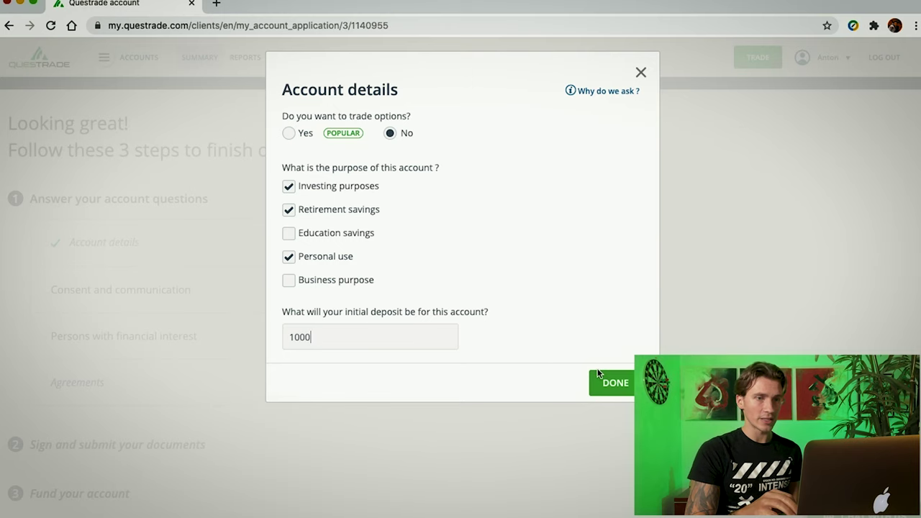
click(616, 384)
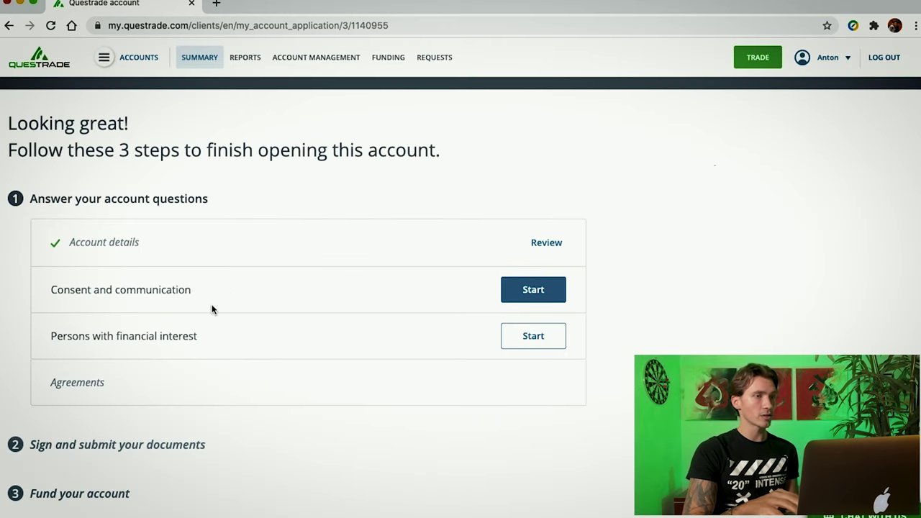
- Review the Consent and communication questions and submit the answers
click(547, 293)
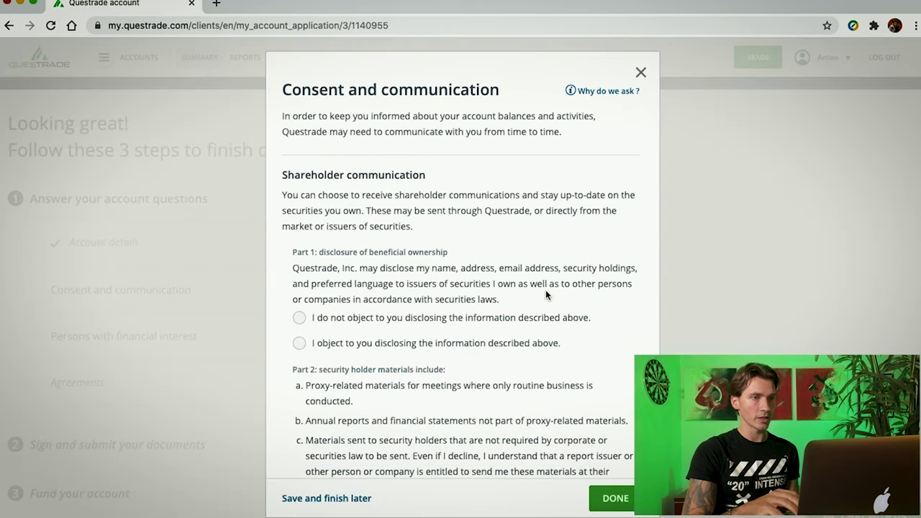
scroll(398, 147, down, 2)
scroll(398, 148, down, 1)
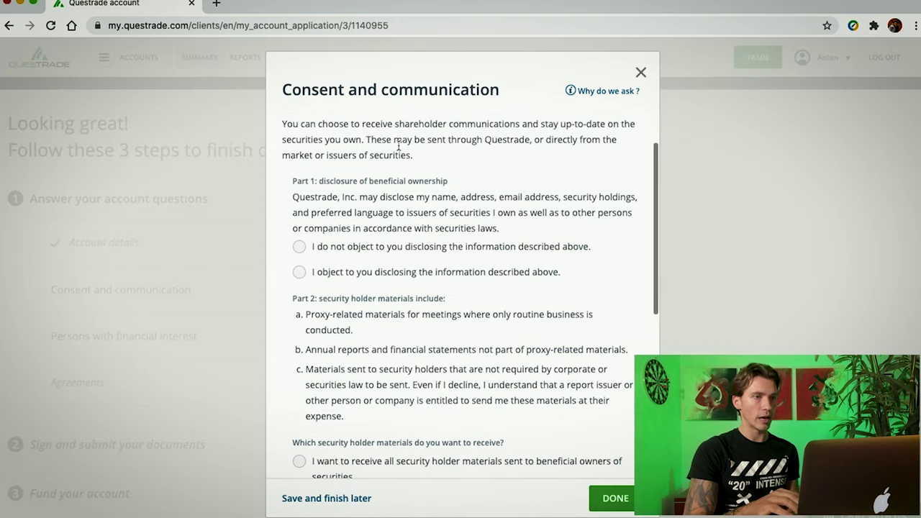
scroll(433, 208, down, 8)
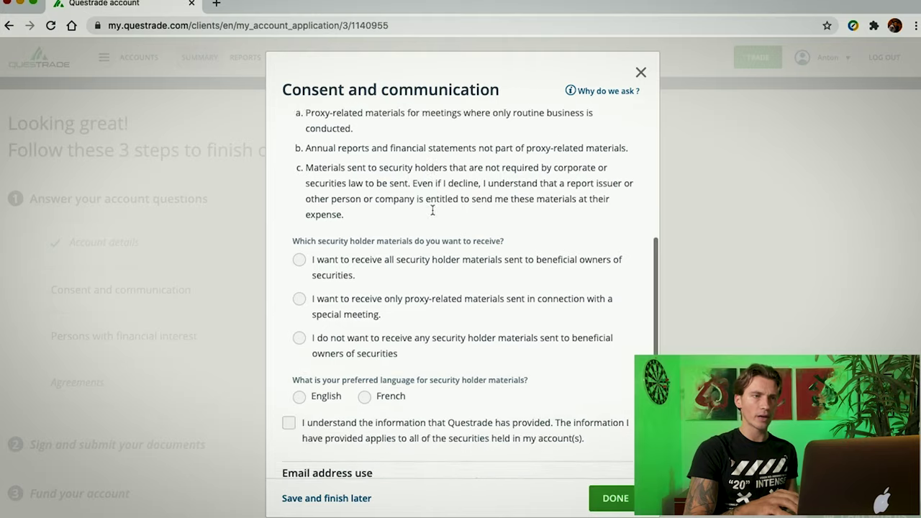
scroll(431, 187, down, 2)
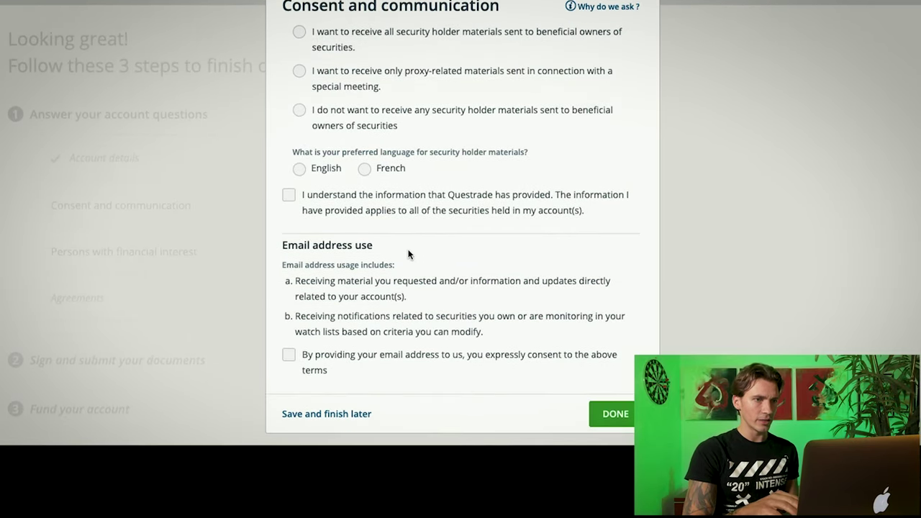
click(615, 413)
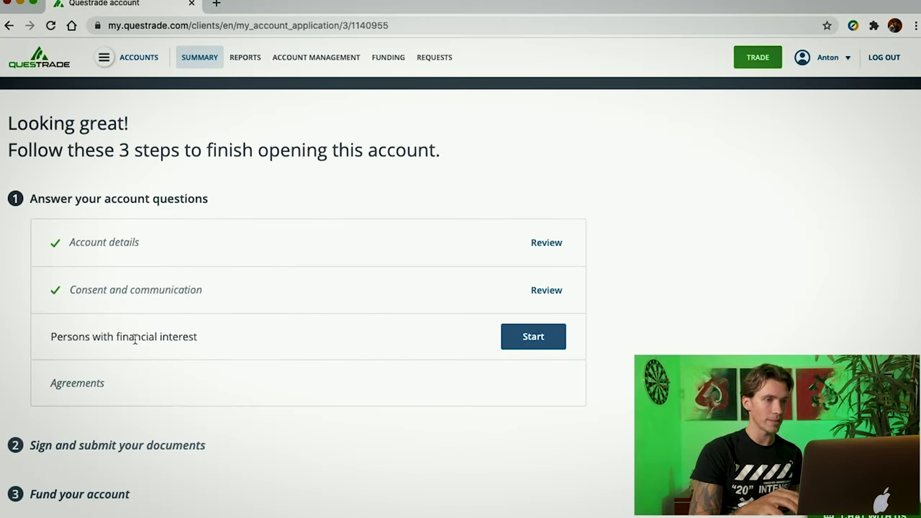
- State that no persons have a financial interest in the account and save
click(540, 343)
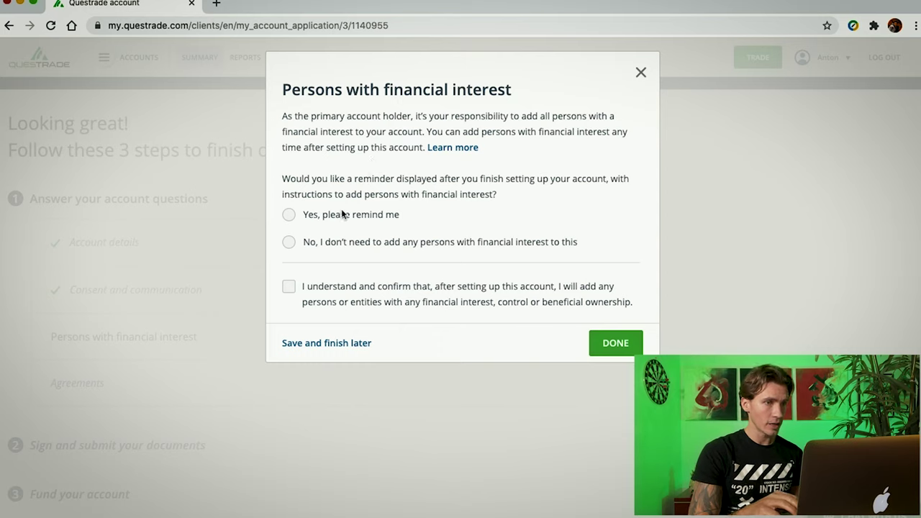
click(290, 243)
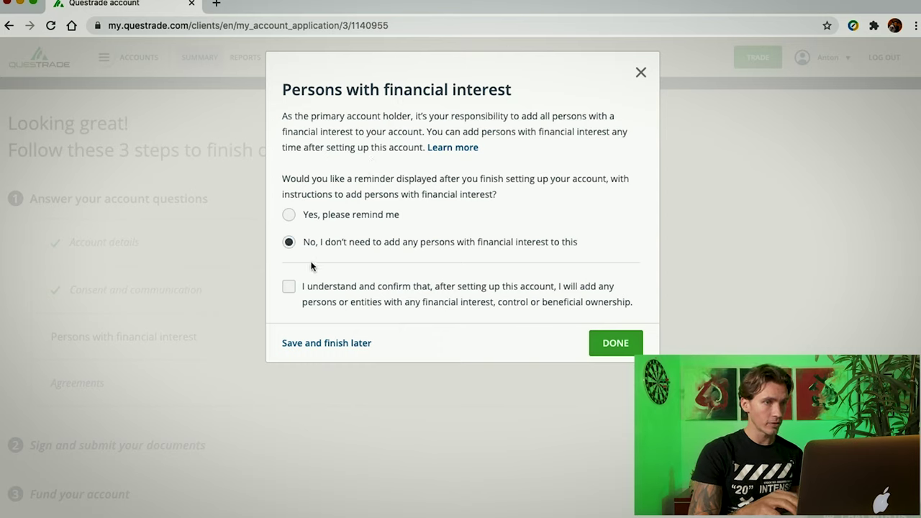
click(613, 344)
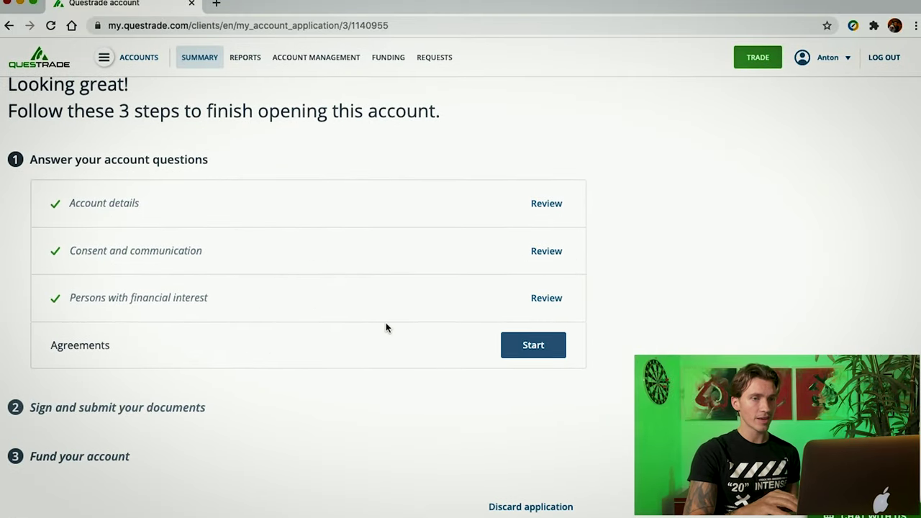
- Accept all four account agreements
click(533, 344)
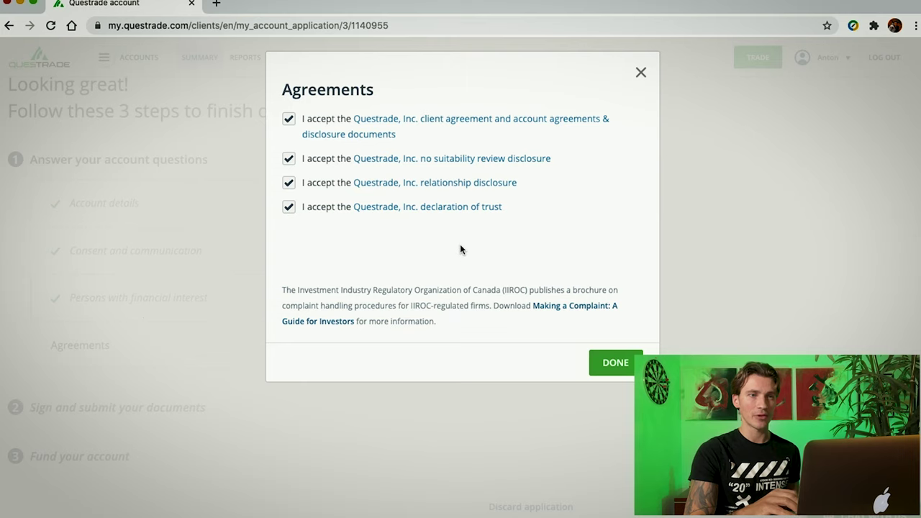
click(617, 363)
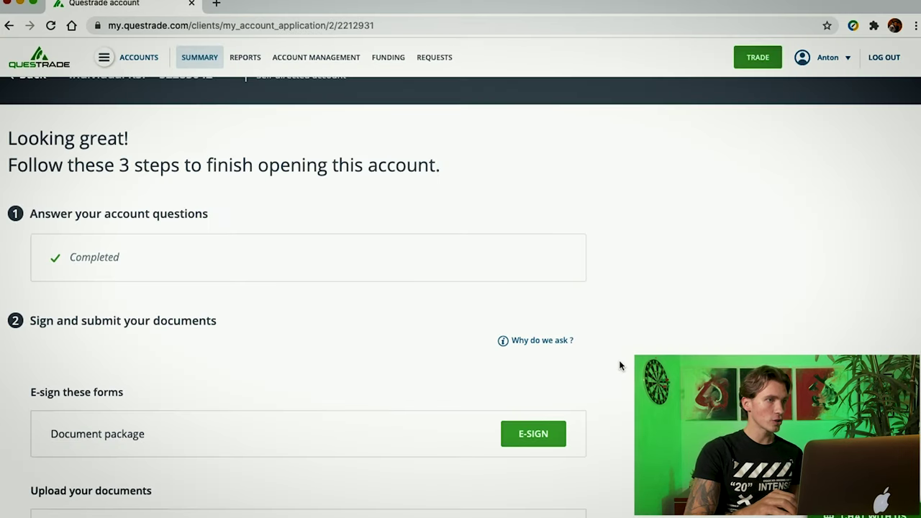
- Send the document package to DocuSign for e-signing
scroll(619, 365, down, 3)
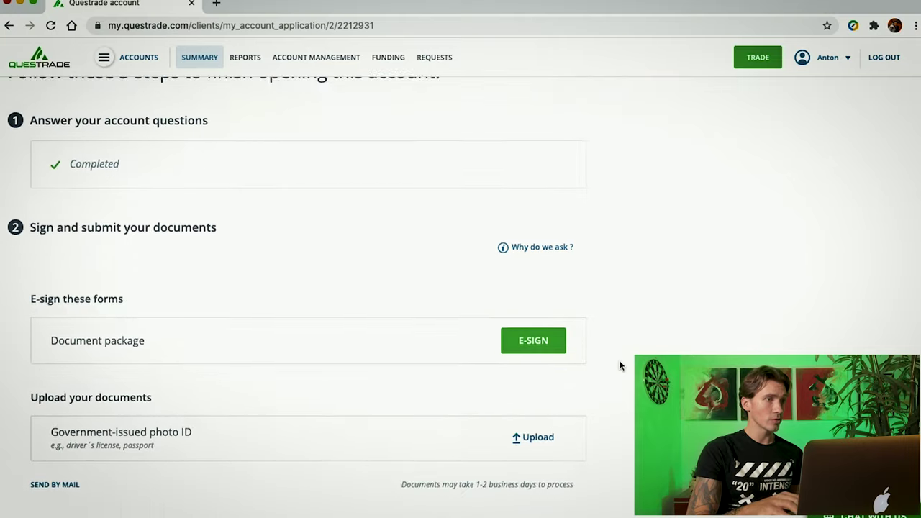
scroll(619, 365, down, 3)
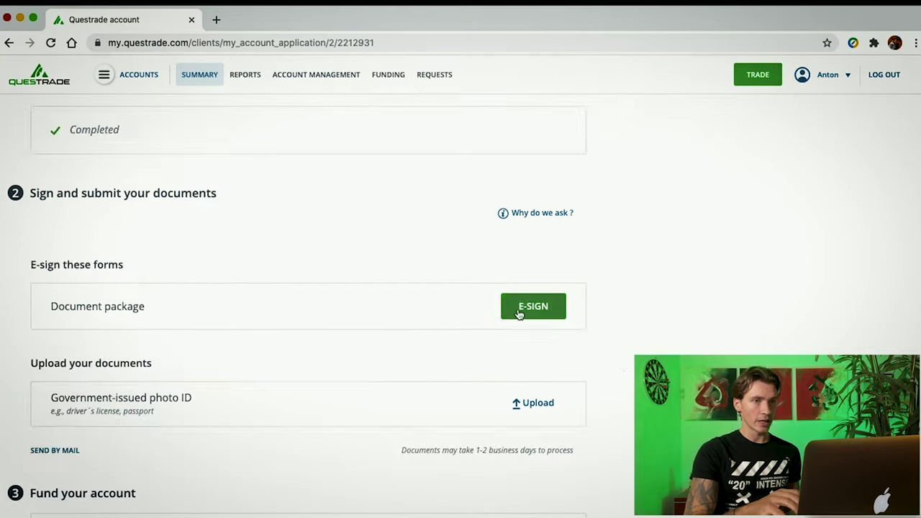
click(518, 309)
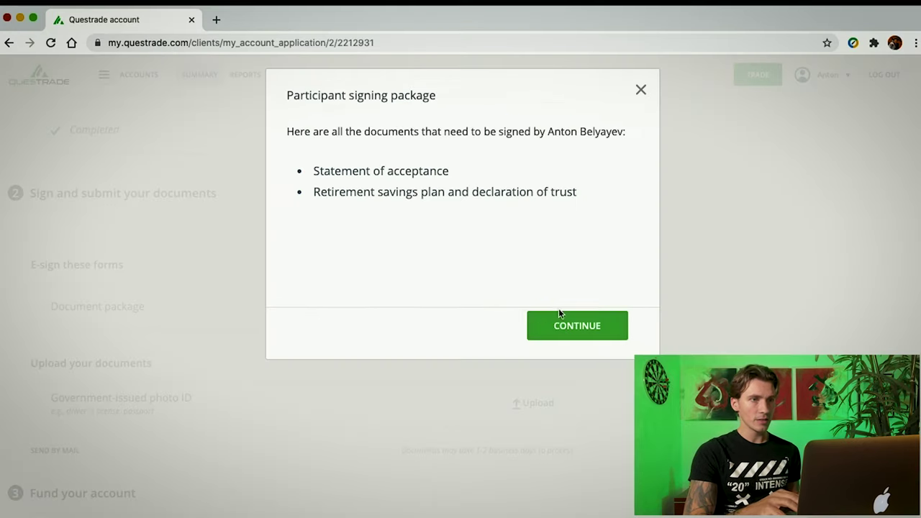
click(579, 326)
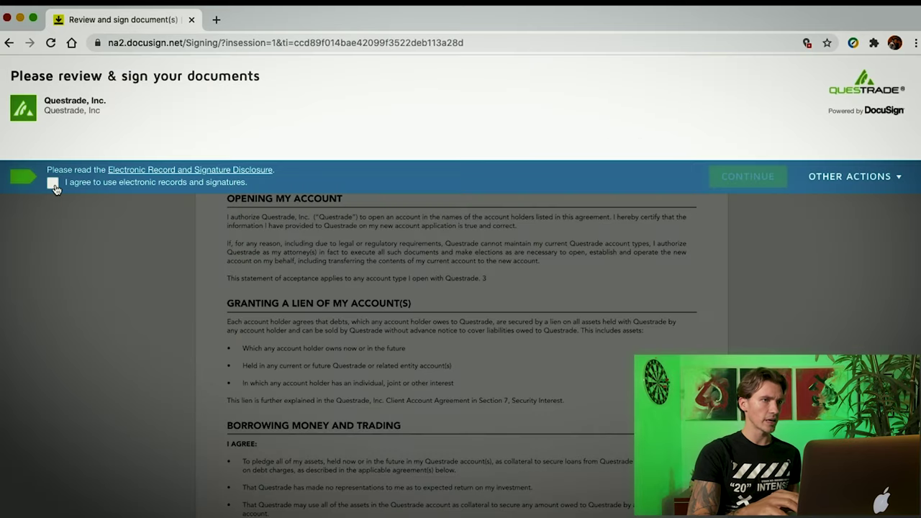
- Accept electronic records and signatures in DocuSign and scroll through the Questrade documents to sign them
click(52, 184)
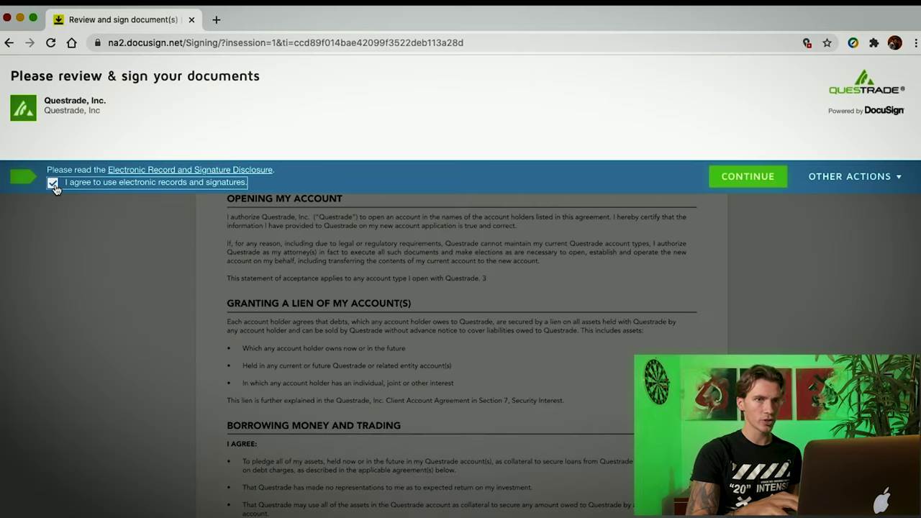
click(737, 178)
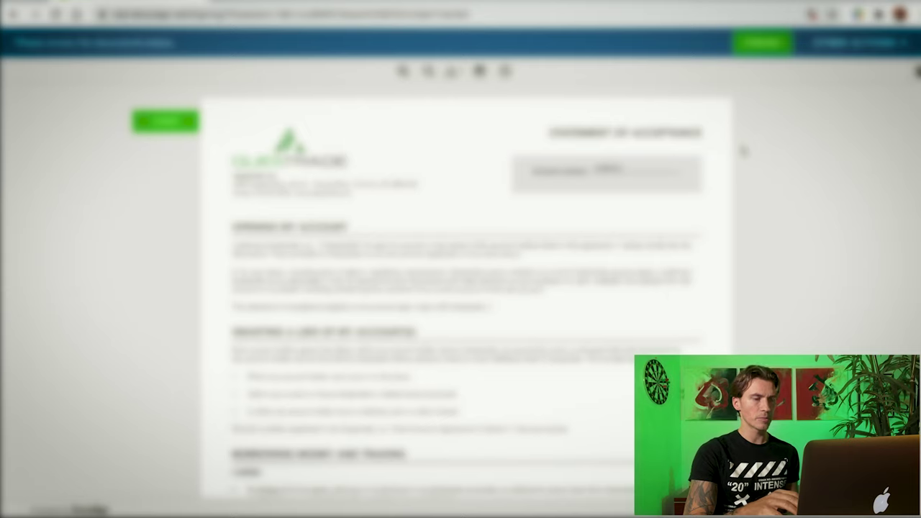
scroll(627, 337, down, 10)
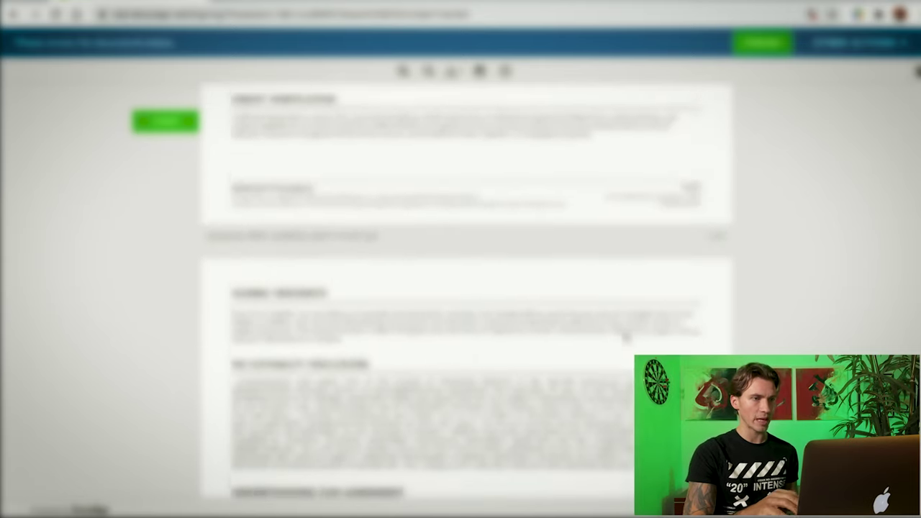
scroll(626, 337, down, 10)
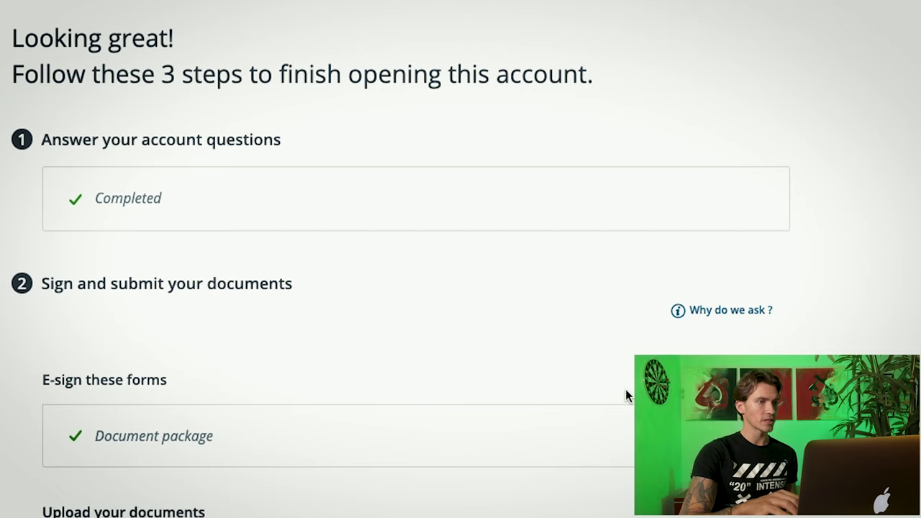
scroll(846, 266, down, 5)
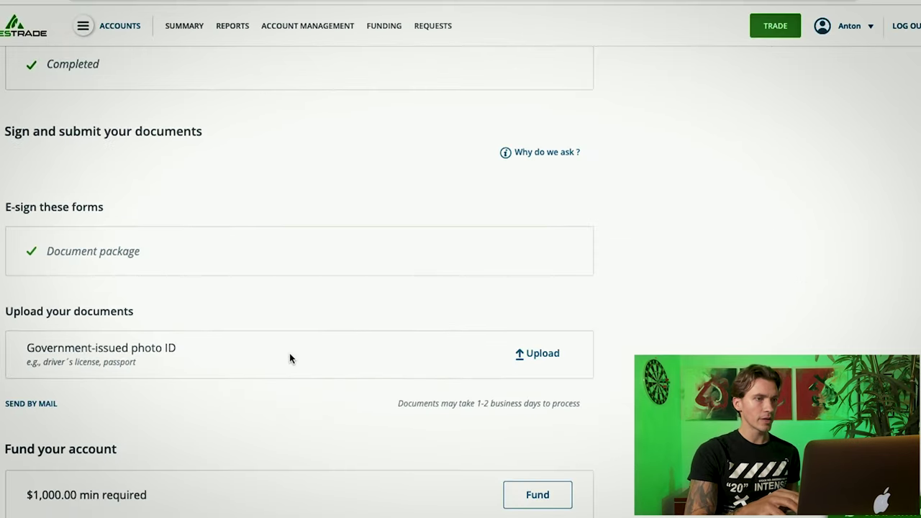
click(541, 358)
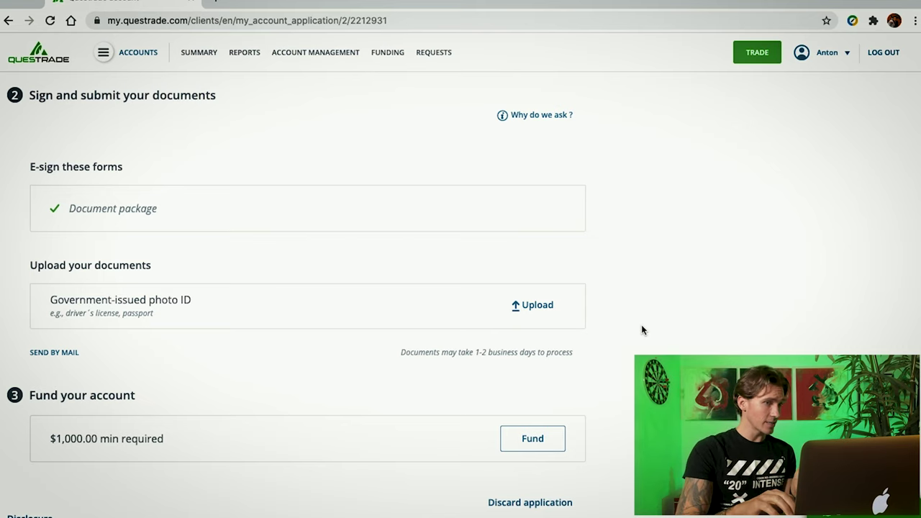
click(533, 438)
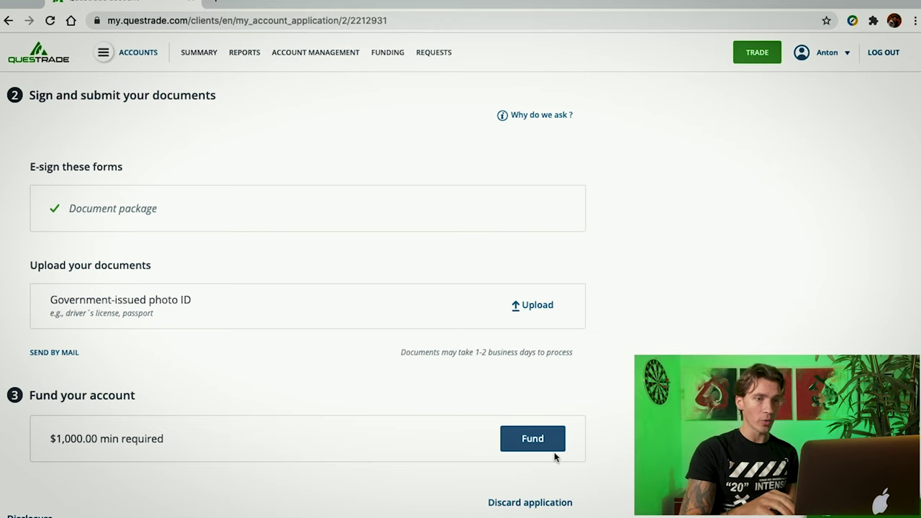
- Fund the Individual RSP account via online banking with Toronto Dominion Bank as the financial institution
click(536, 438)
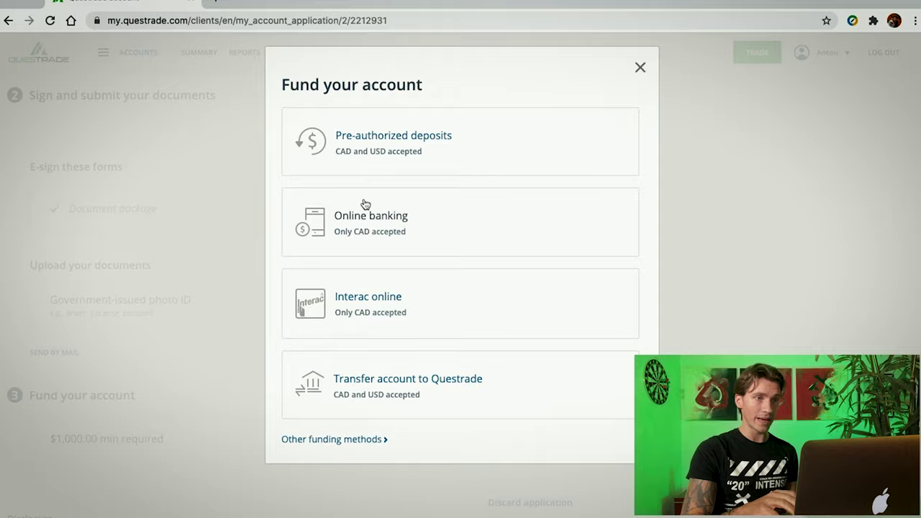
click(395, 219)
scroll(263, 206, down, 4)
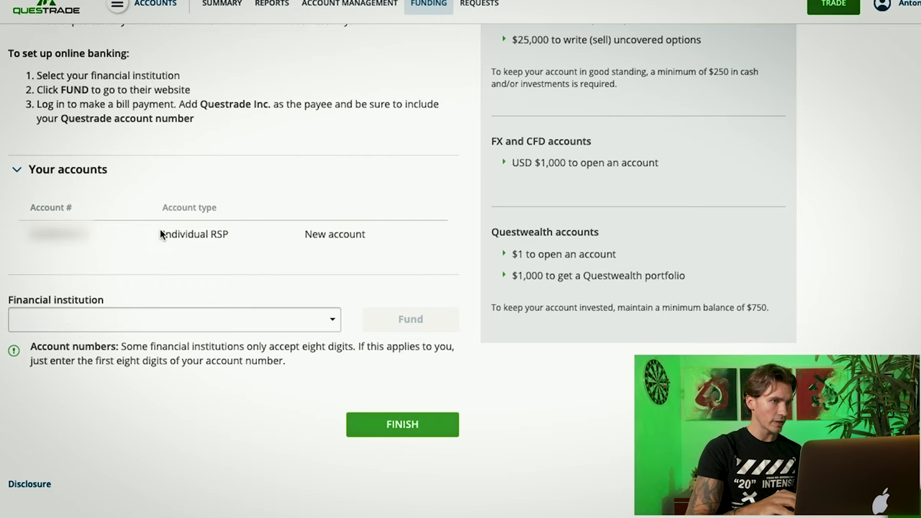
click(331, 320)
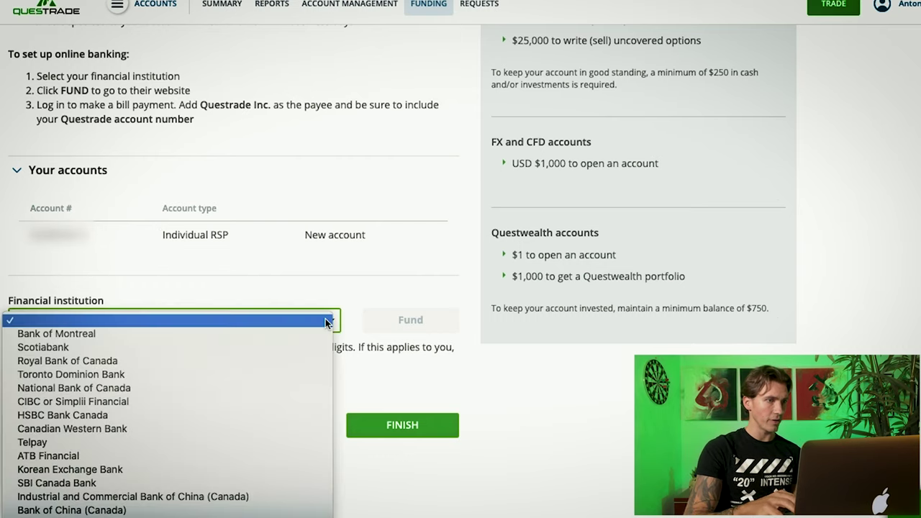
click(121, 375)
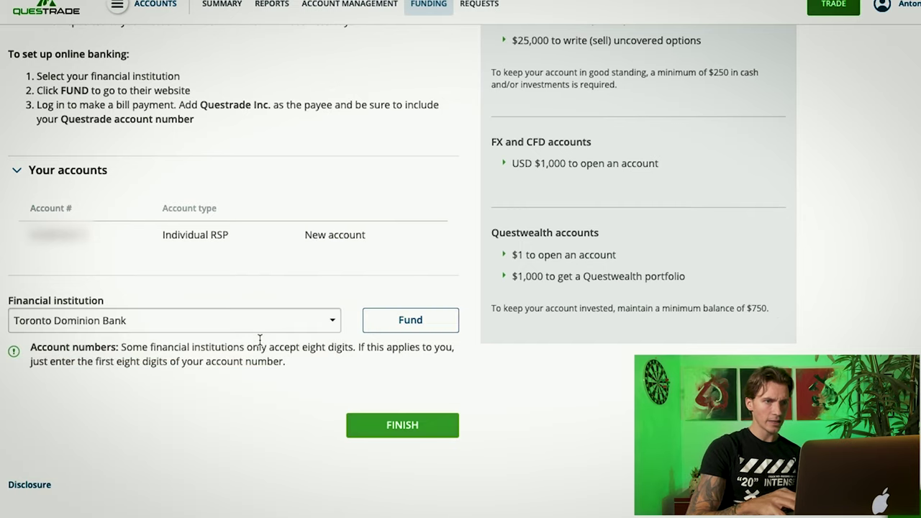
click(405, 325)
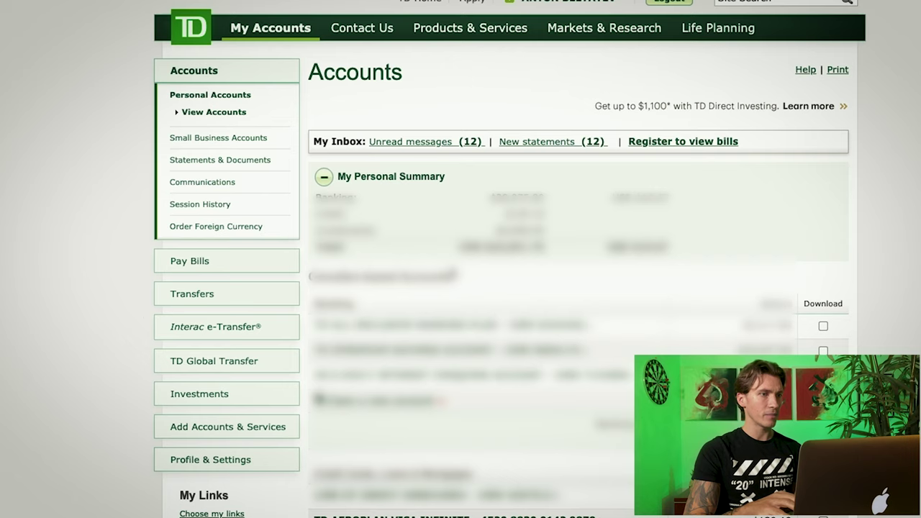
- Add QUESTRADE ONLINE BROKERAGE as a TD payee with the pasted Questrade account number, then start paying it
click(200, 261)
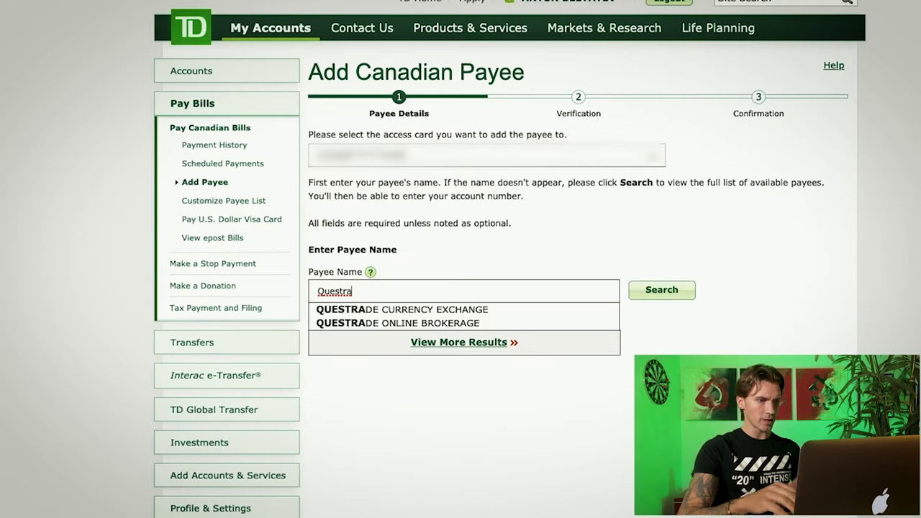
text(de)
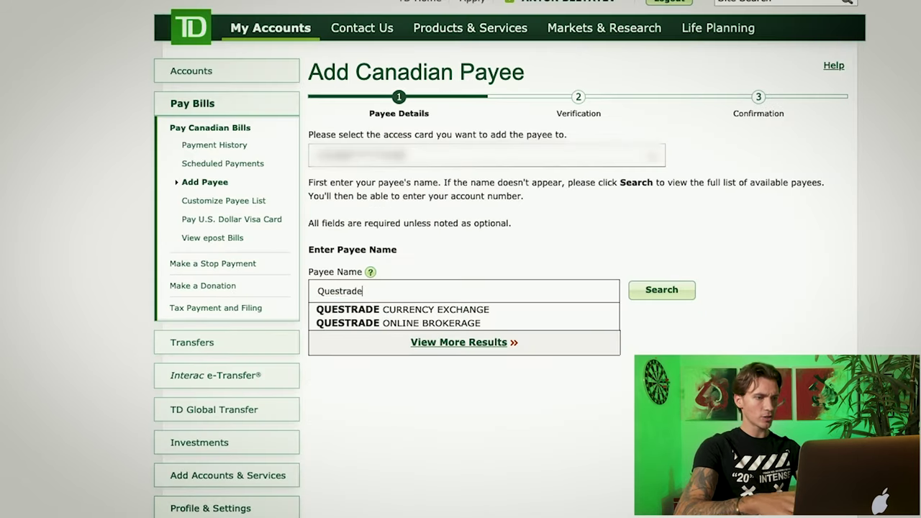
click(471, 323)
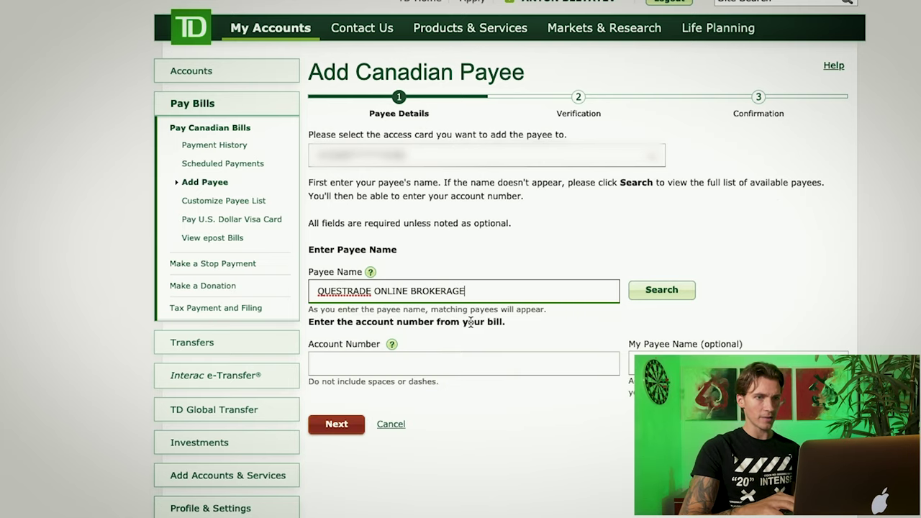
click(471, 362)
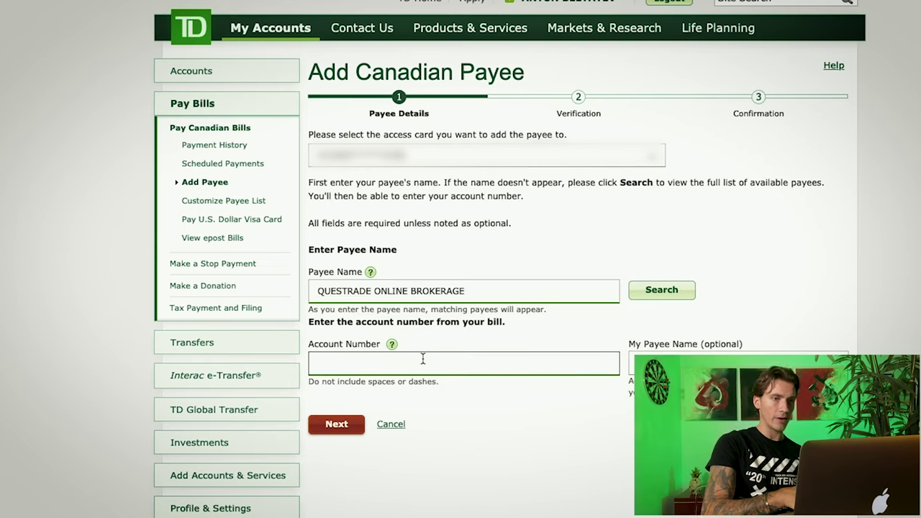
key(ctrl+v)
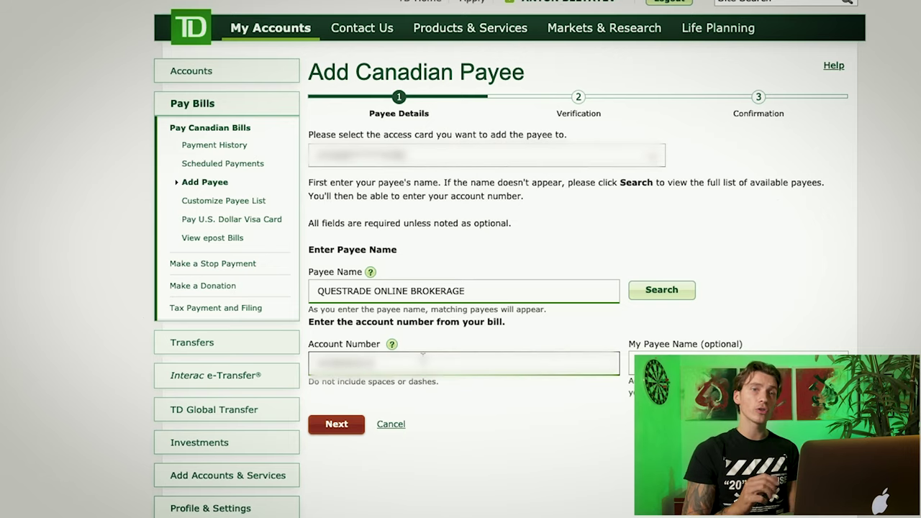
click(340, 430)
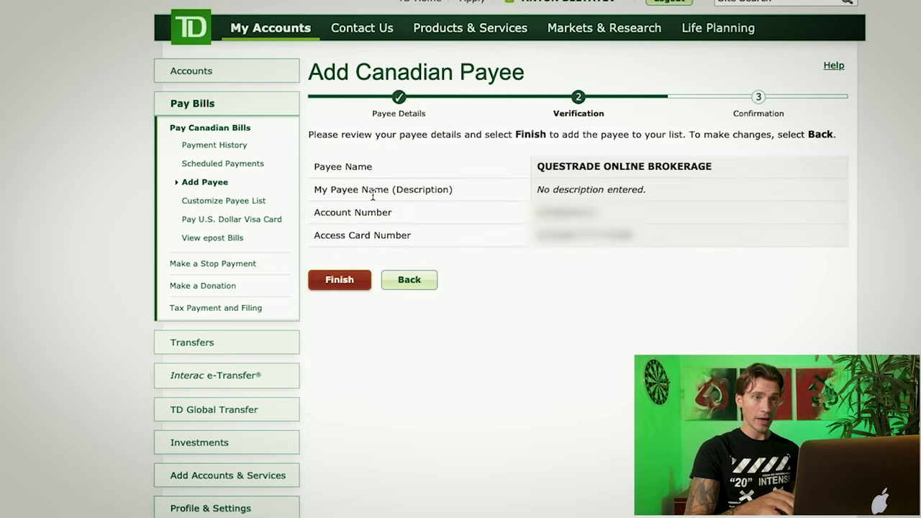
click(341, 284)
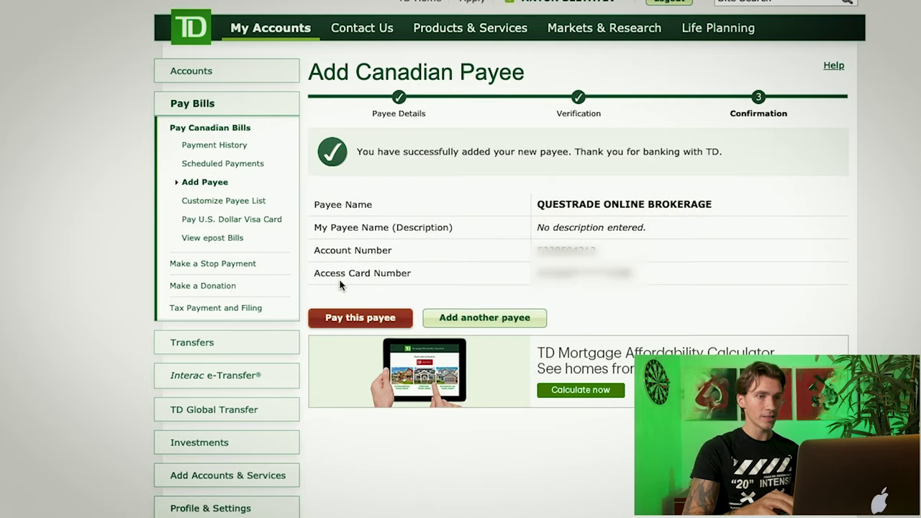
click(644, 216)
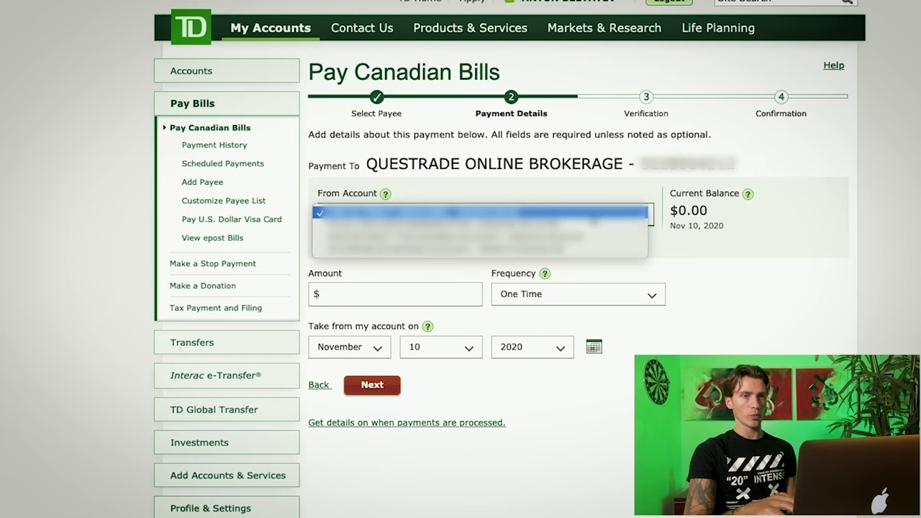
- Pay $1,000.00 to Questrade from the TD ALL-INCLUSIVE BANKING PLAN account and confirm the payment
click(571, 223)
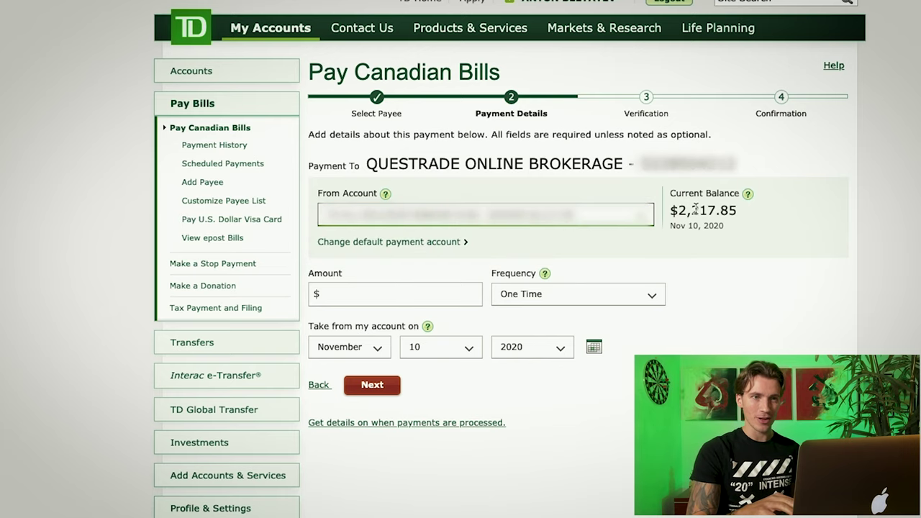
click(359, 291)
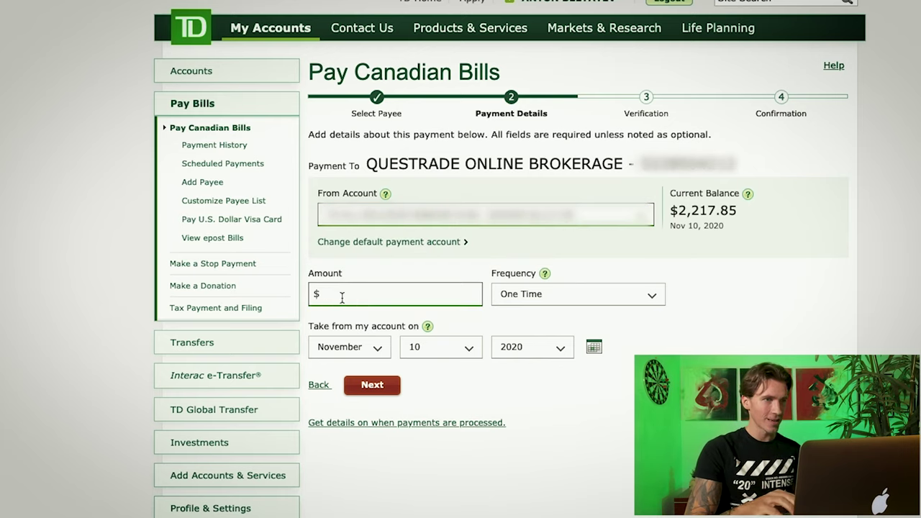
text(1000)
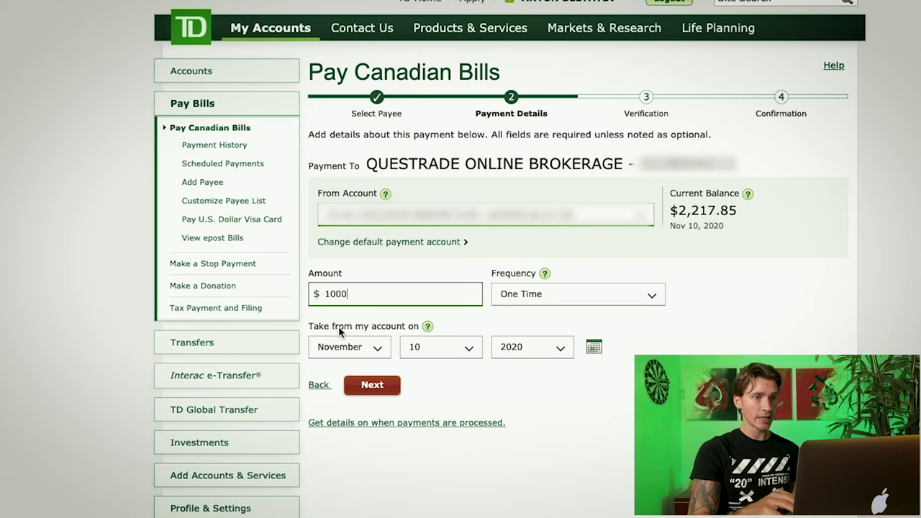
key(Return)
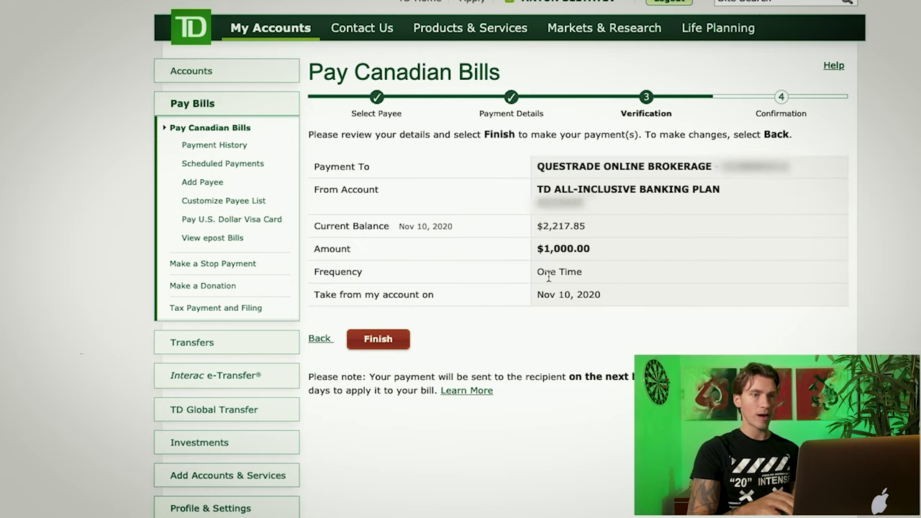
click(379, 343)
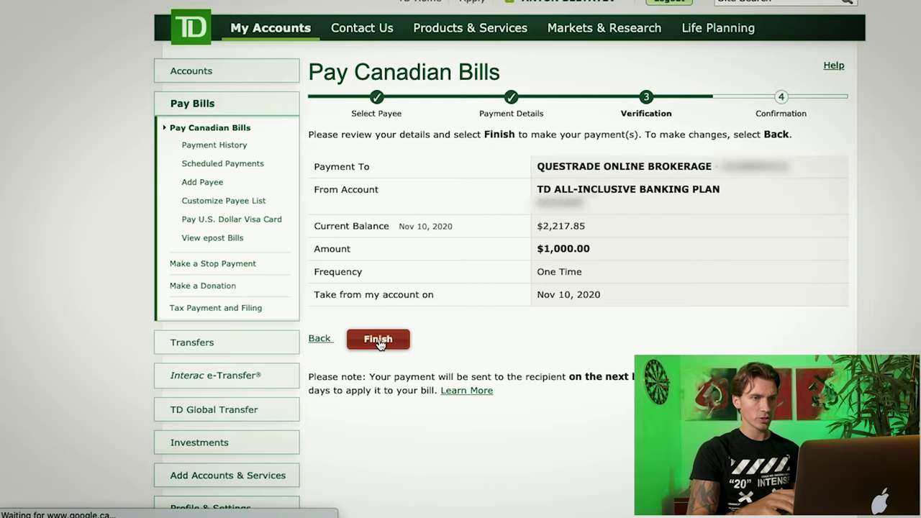